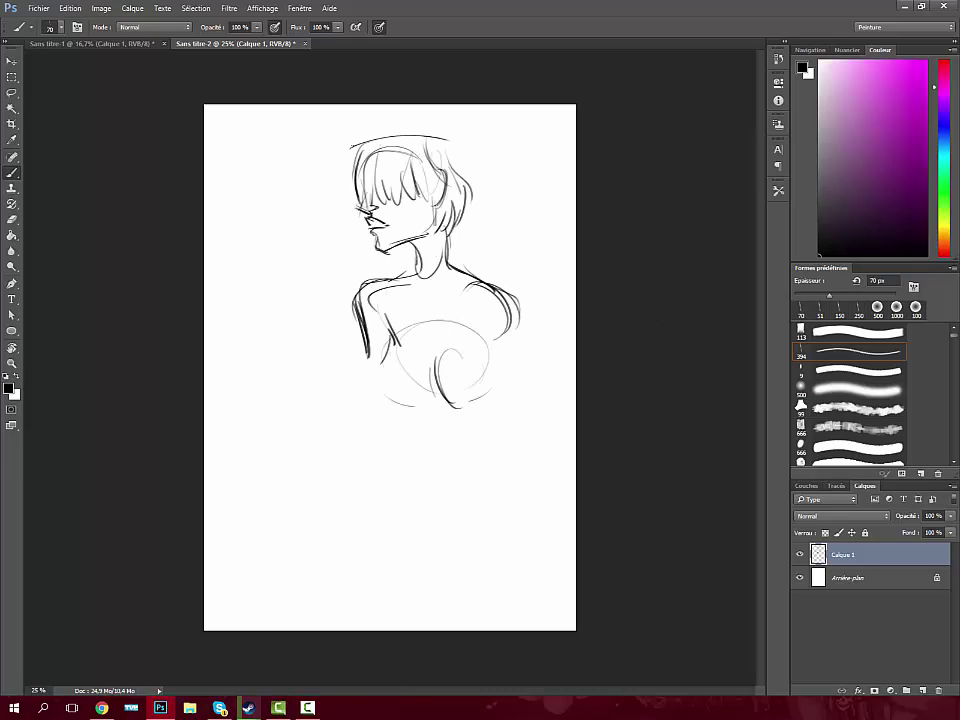
Step: Sketch a draped sleeve on the figure's right side
left_click_drag(520, 330, 430, 520)
left_click_drag(545, 385, 535, 500)
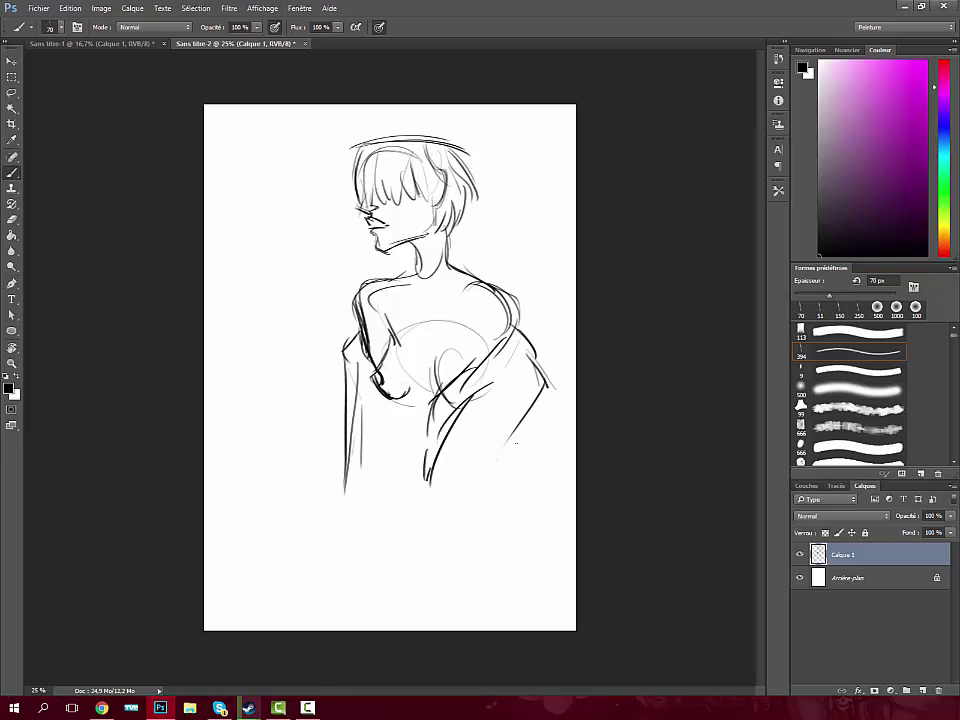
left_click_drag(500, 360, 440, 500)
left_click_drag(535, 480, 503, 535)
Step: Scale the whole sketch up with Ctrl+T to fill the page
key("ctrl+t")
left_click_drag(336, 568, 443, 542)
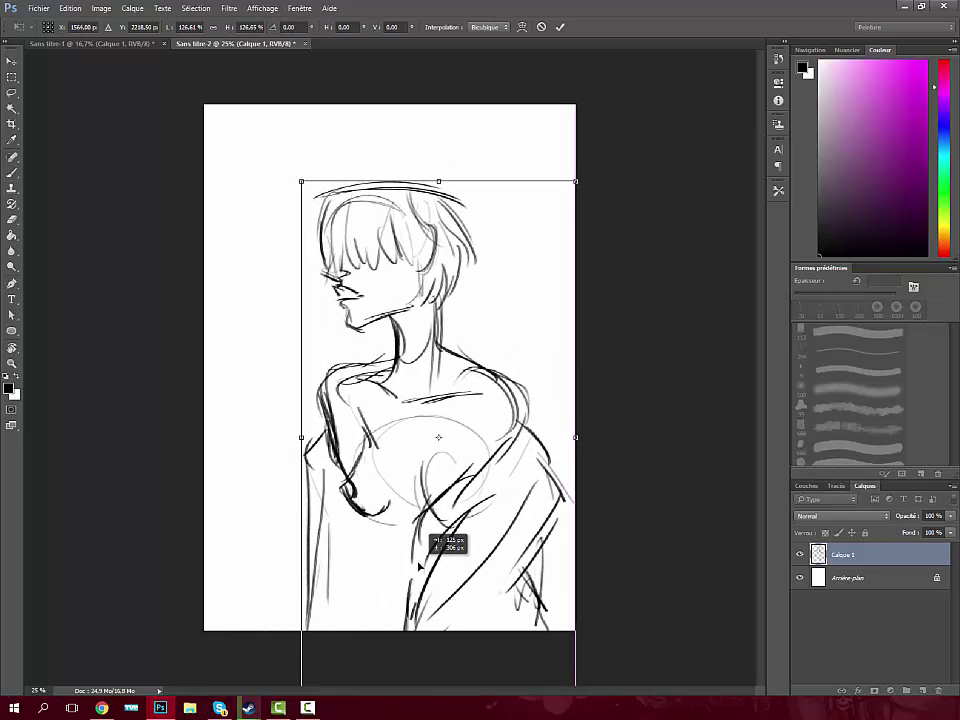
key("Return")
Step: On a new layer, ink the left hair outline and an inner strand near the bangs
key("ctrl+shift+n")
scroll(336, 234, "up", 3)
left_click_drag(305, 212, 358, 268)
left_click_drag(318, 82, 318, 300)
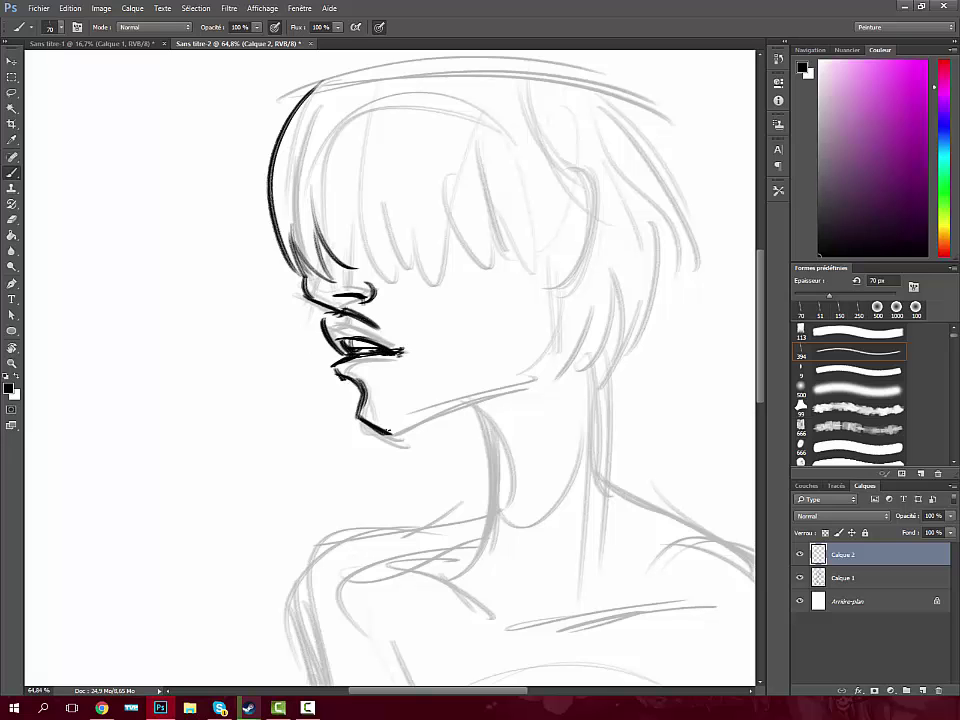
Step: Ink the lips, jaw, neck and left shoulder, filling the lips solid black
left_click_drag(360, 320, 370, 410)
left_click_drag(490, 300, 500, 430)
scroll(680, 522, "down", 3)
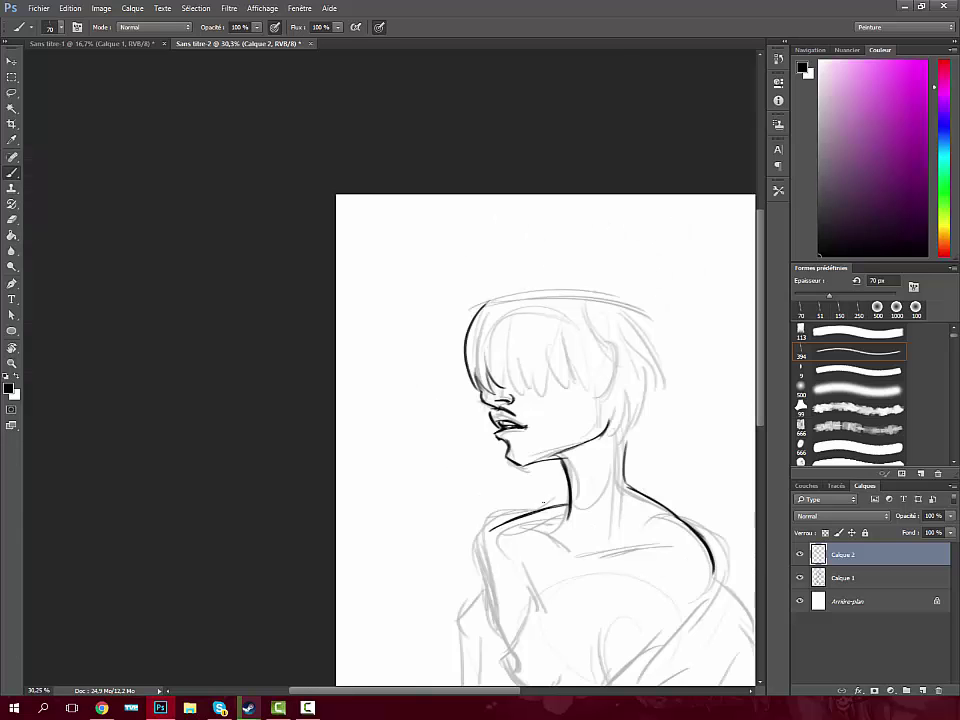
scroll(543, 502, "up", 1)
left_click_drag(320, 390, 340, 510)
scroll(362, 271, "down", 1)
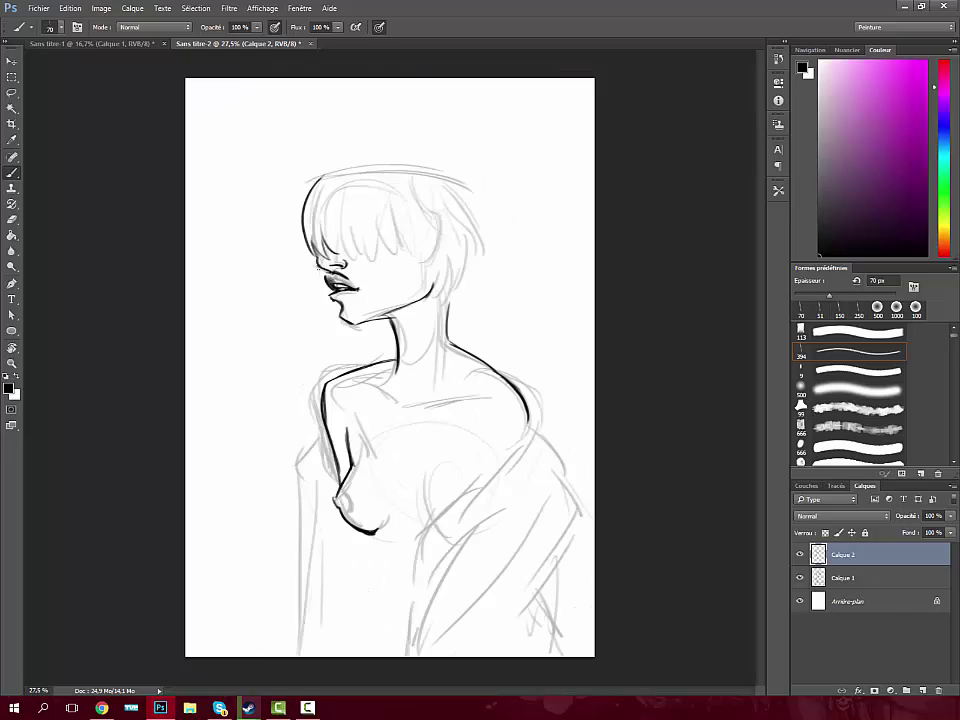
scroll(343, 228, "up", 3)
left_click_drag(320, 275, 345, 285)
scroll(340, 280, "down", 2)
scroll(424, 380, "up", 1)
mouse_move(345, 215)
left_mouse_down()
mouse_move(380, 282)
mouse_move(338, 260)
left_mouse_up()
Step: Ink the collarbone and shoulder line, and erase the black nose stroke
scroll(424, 380, "up", 1)
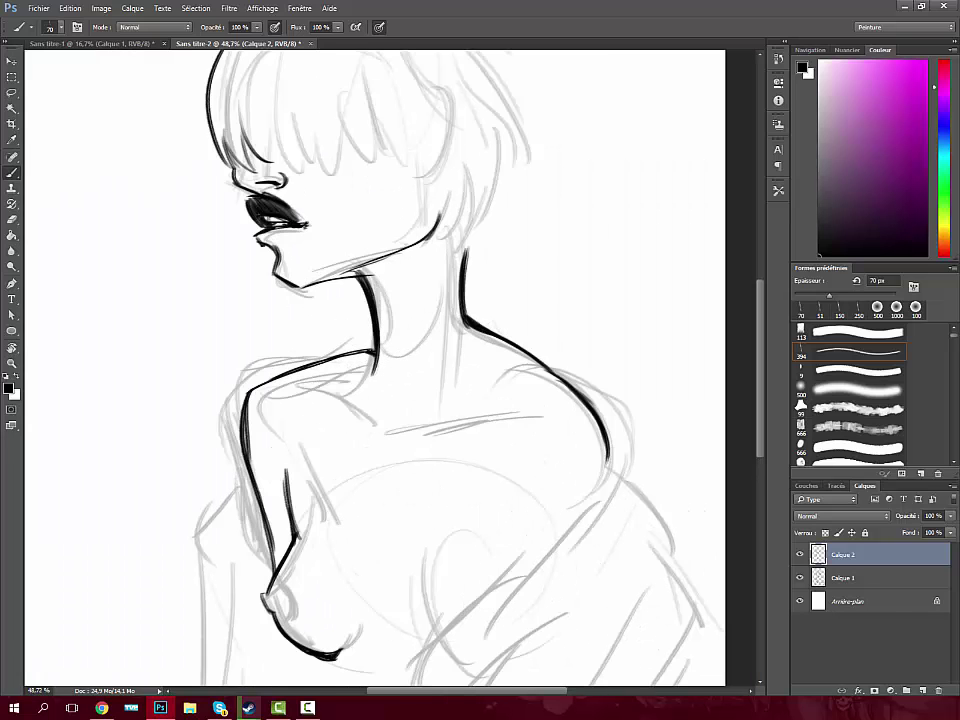
left_click_drag(415, 413, 517, 409)
left_click_drag(325, 387, 378, 417)
scroll(415, 430, "down", 1)
scroll(415, 430, "up", 2)
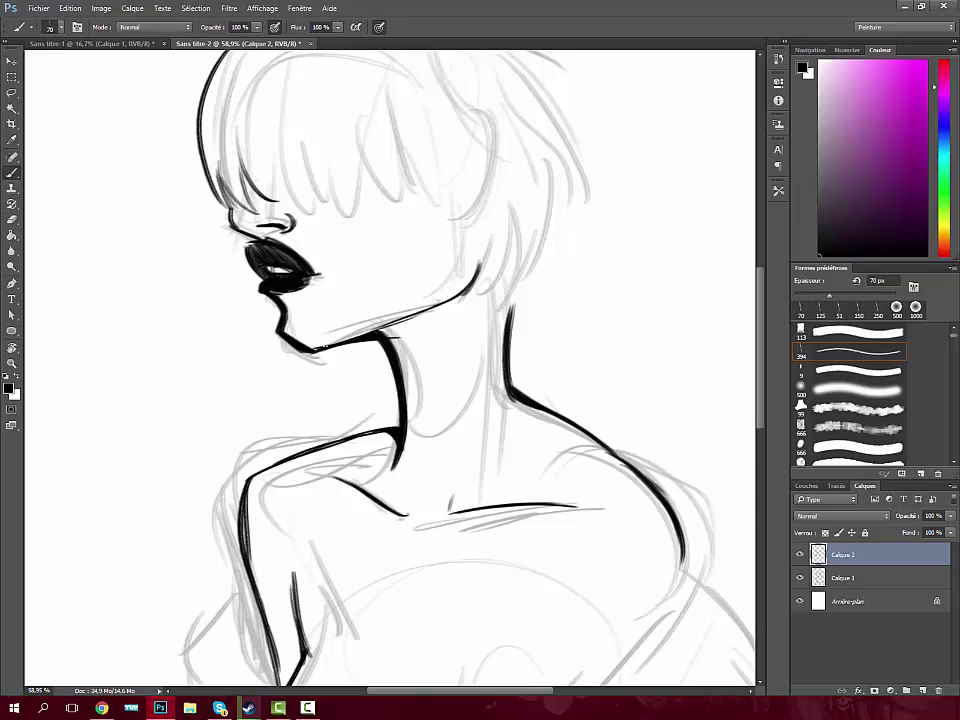
scroll(400, 470, "down", 2)
scroll(279, 308, "up", 2)
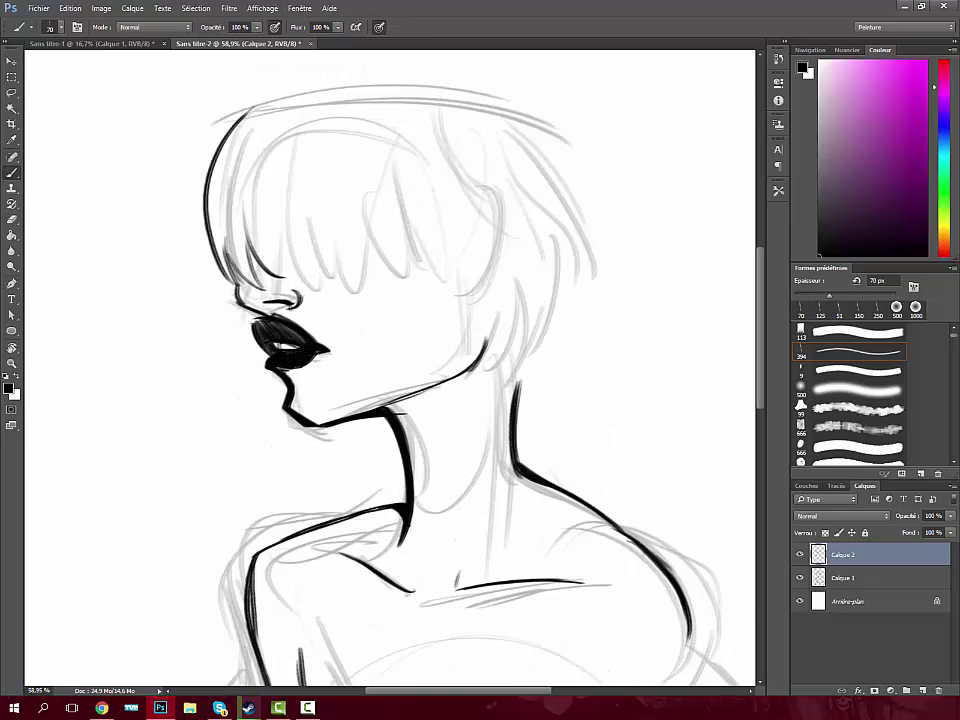
key("e")
left_click_drag(300, 298, 262, 302)
key("b")
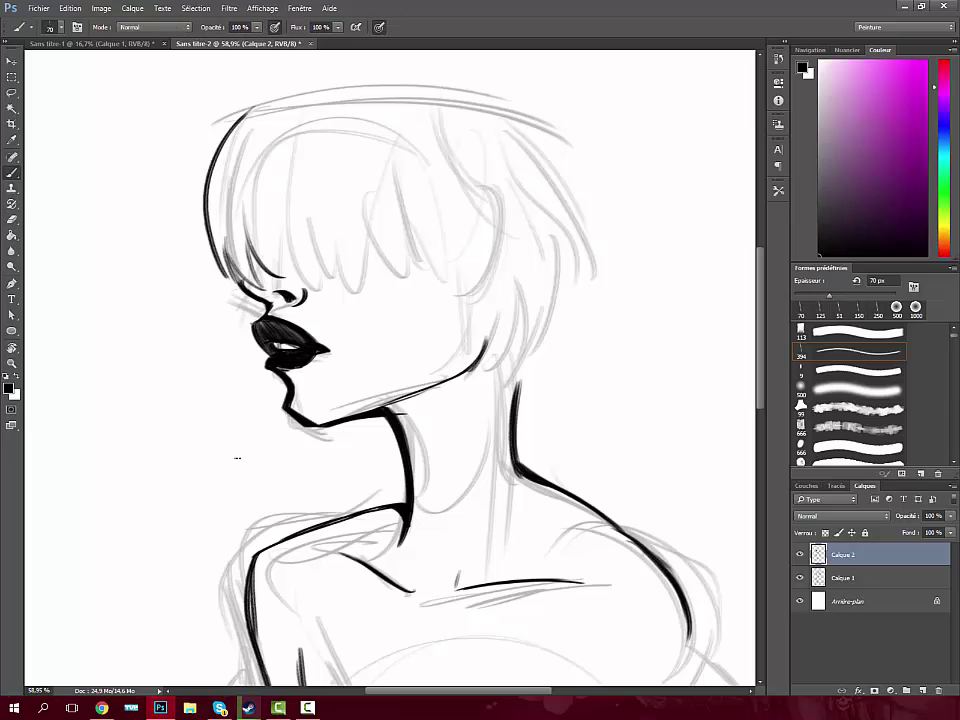
Step: Ink hair strands on the right of the head, then zoom out
scroll(237, 458, "down", 2)
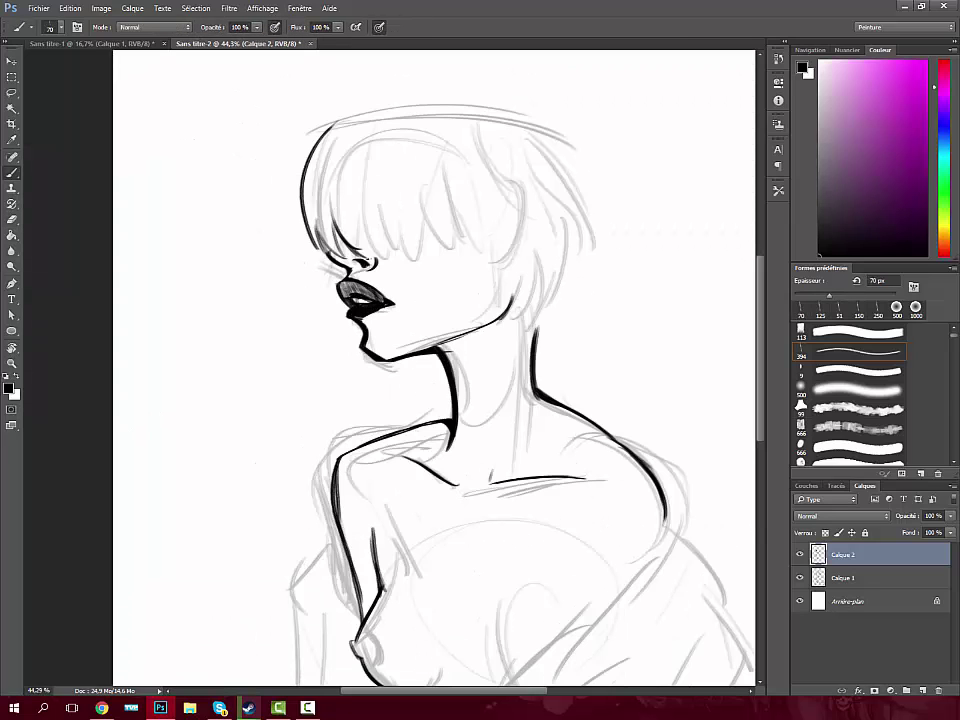
mouse_move(546, 148)
left_mouse_down()
mouse_move(590, 245)
mouse_move(520, 325)
left_mouse_up()
left_click_drag(495, 190, 512, 228)
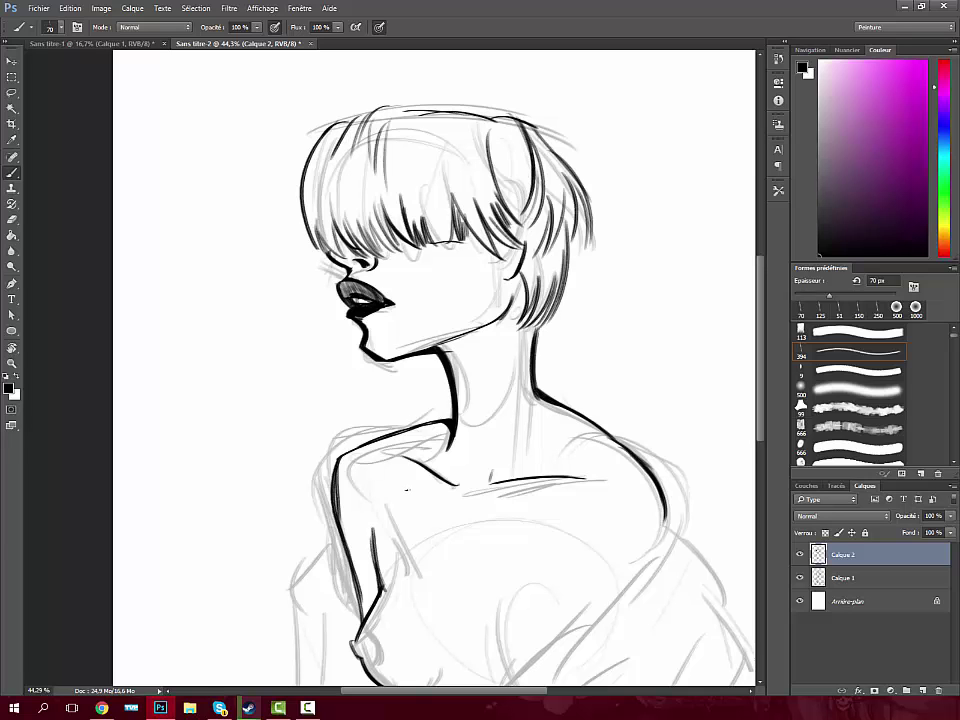
scroll(406, 489, "down", 1)
scroll(400, 400, "down", 2)
scroll(396, 325, "down", 2)
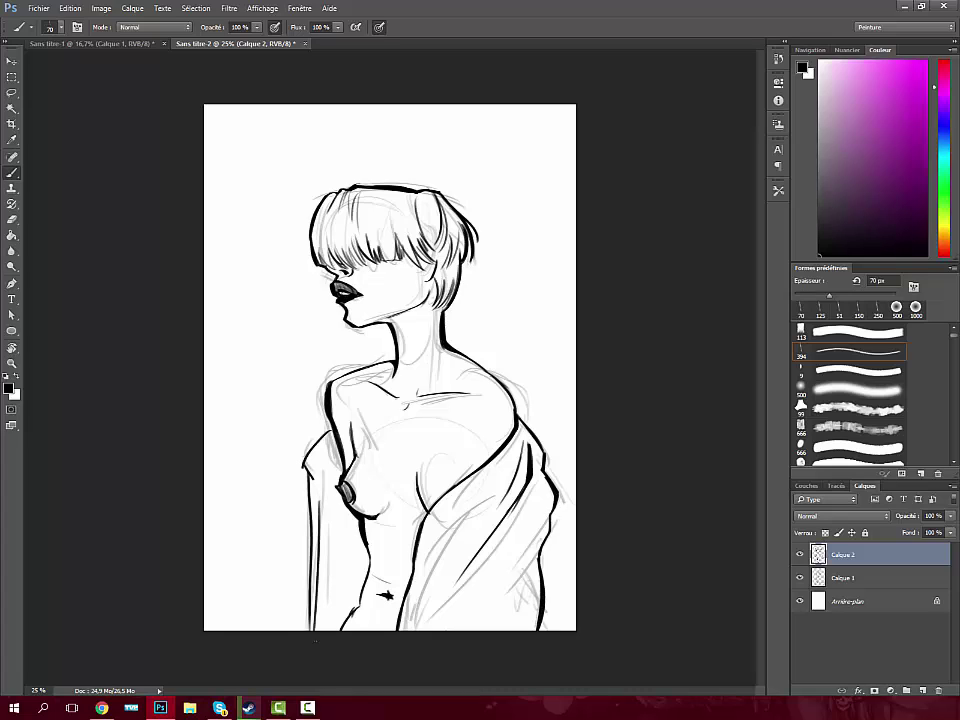
Step: Hide the sketch layer and paint a pink blush on a new layer beneath the ink
left_click(799, 578)
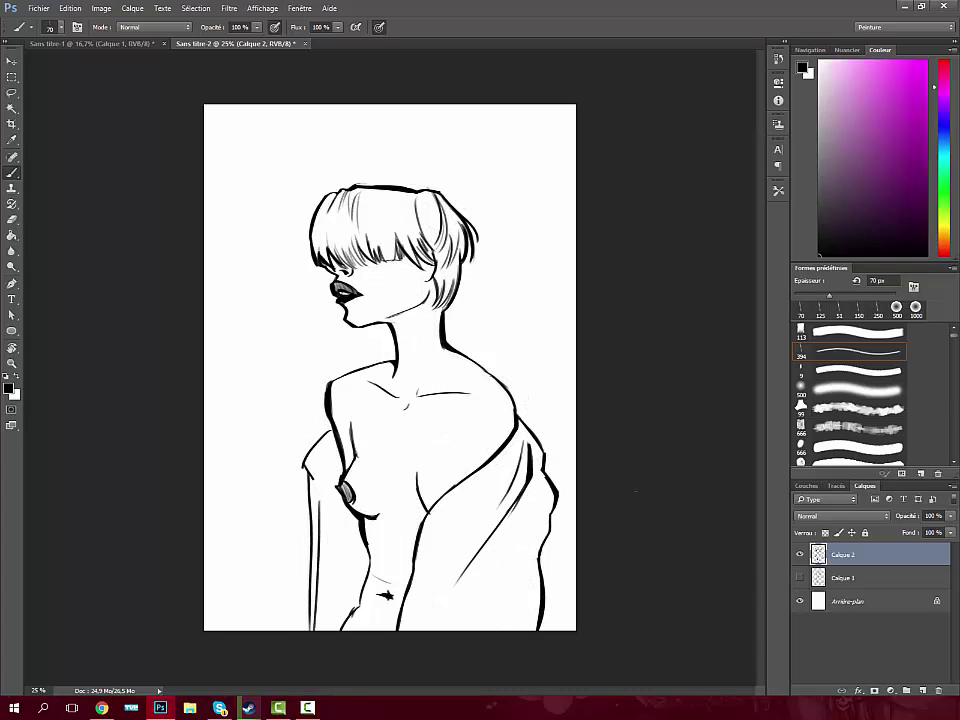
left_click(922, 690, "ctrl")
left_click(848, 83)
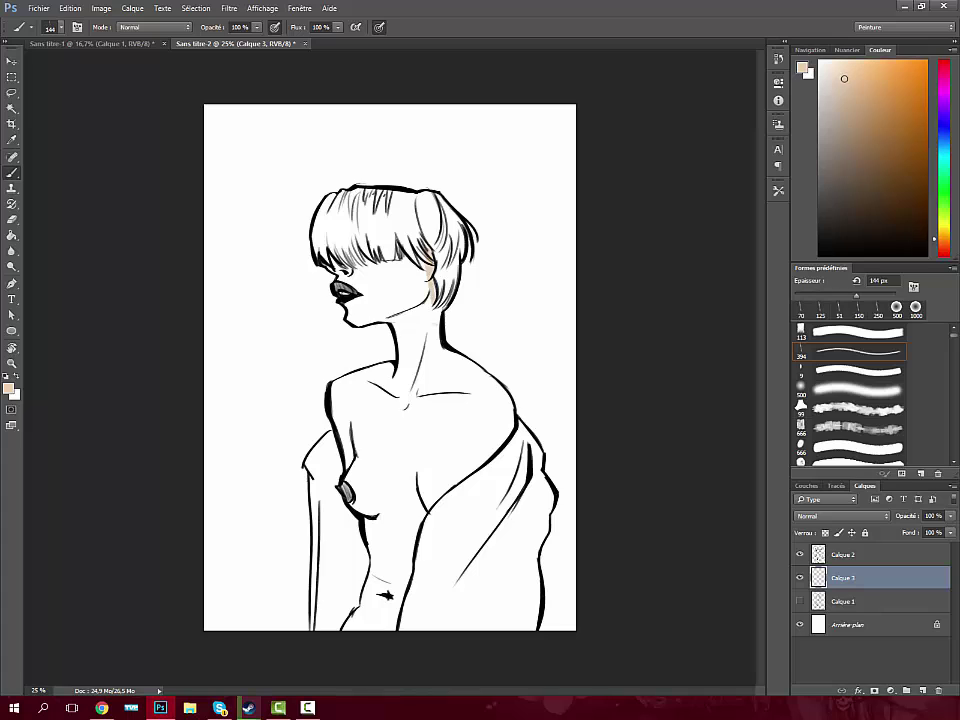
left_click(943, 250)
mouse_move(400, 258)
left_mouse_down()
mouse_move(415, 264)
mouse_move(352, 312)
left_mouse_up()
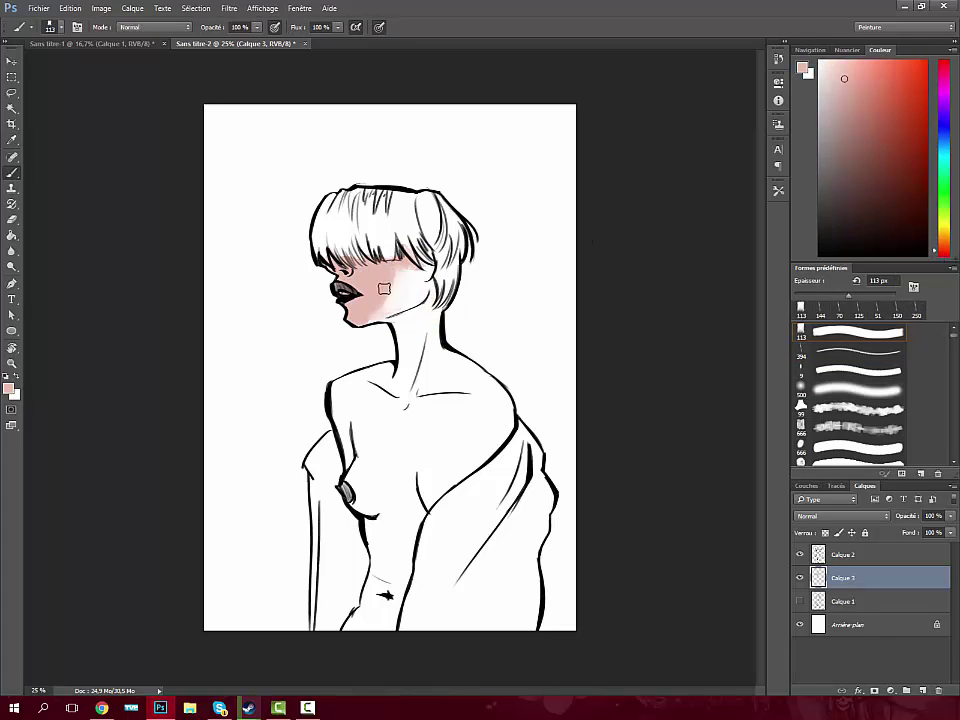
Step: Paint skin tone over the neck, chest and shoulders, with purple shading near the collarbone
key("comma")
left_click(858, 88)
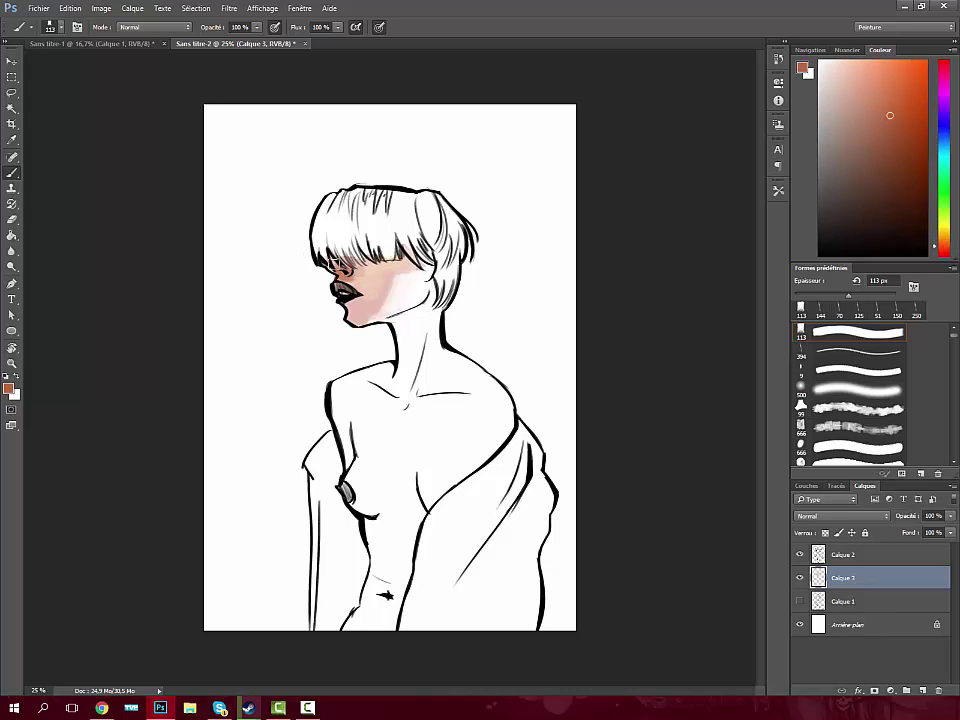
left_click(345, 275, "alt")
mouse_move(400, 305)
left_mouse_down()
mouse_move(410, 380)
mouse_move(390, 318)
left_mouse_up()
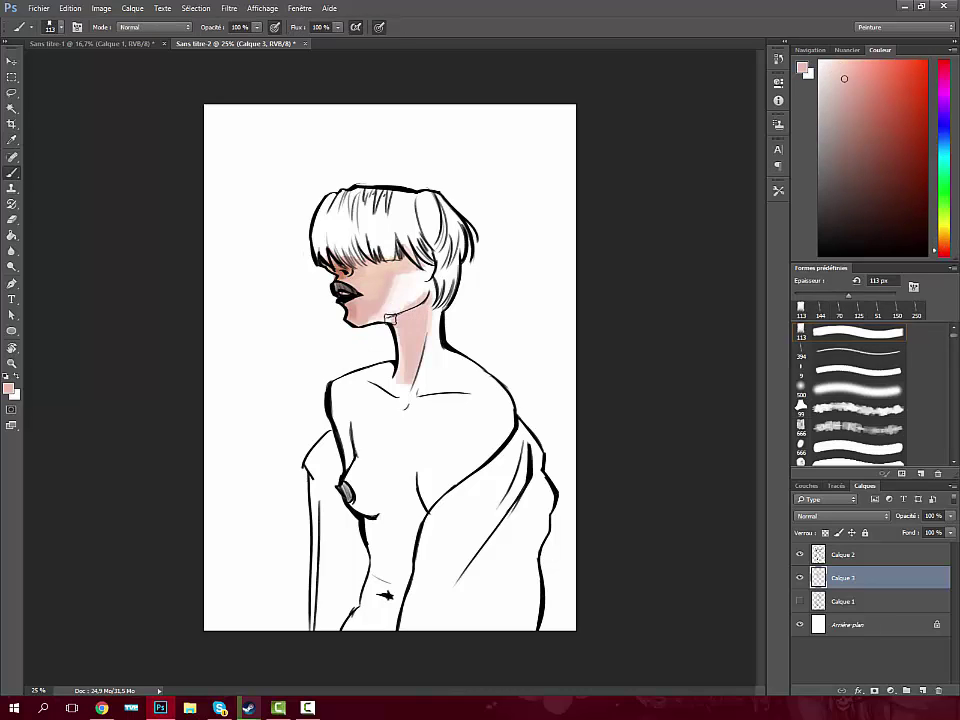
key("bracketright")
key("bracketright")
key("bracketright")
mouse_move(435, 392)
left_mouse_down()
mouse_move(433, 480)
mouse_move(326, 441)
mouse_move(388, 577)
left_mouse_up()
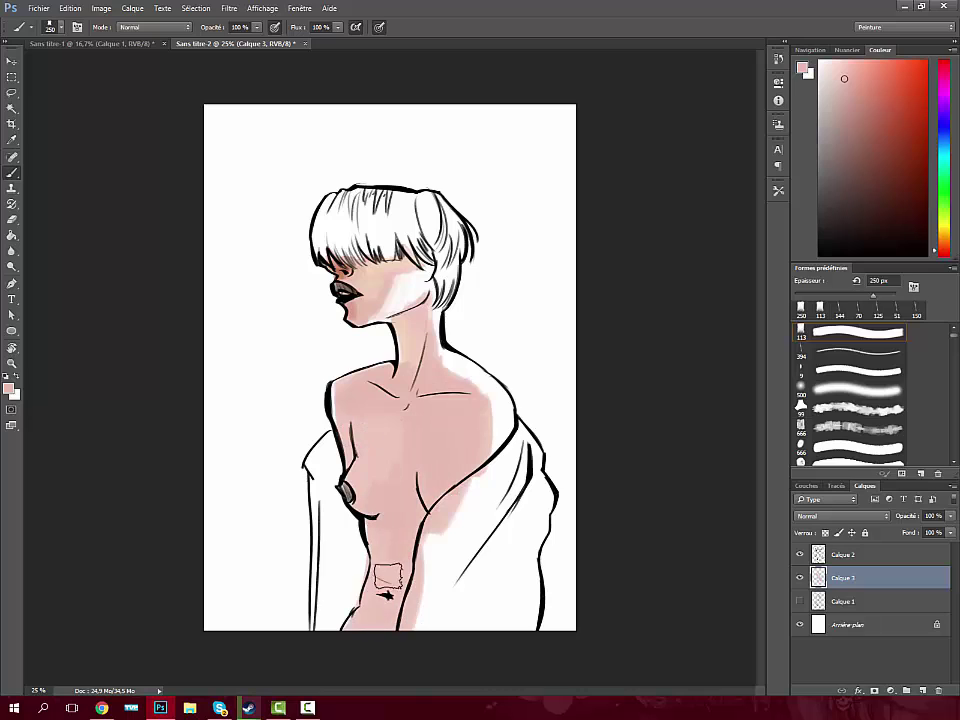
key("bracketleft")
key("bracketleft")
key("bracketleft")
left_click_drag(375, 372, 460, 385)
Step: Add a soft white patch on the cheek and a brownish shade down the torso
left_click(385, 378, "alt")
left_click(421, 468, "alt")
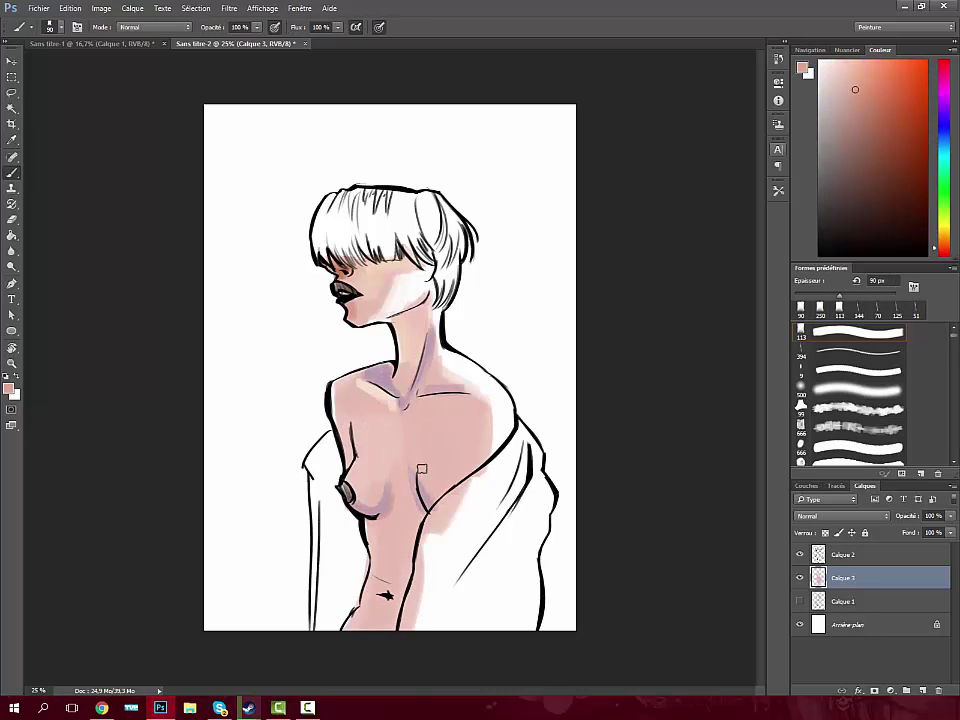
left_click(322, 325, "alt")
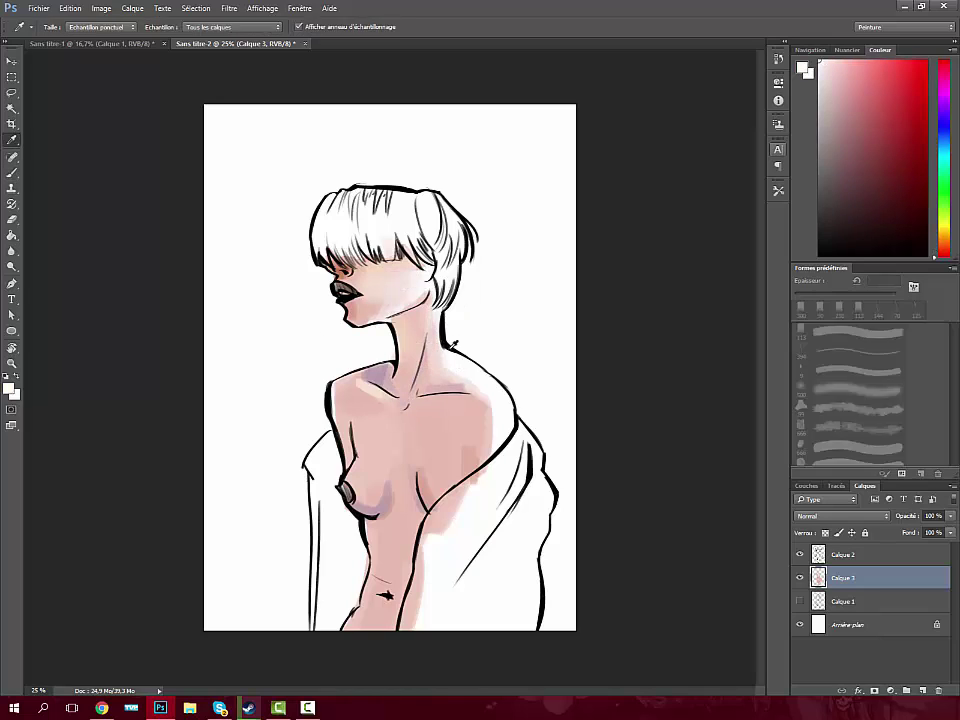
left_click_drag(400, 280, 425, 295)
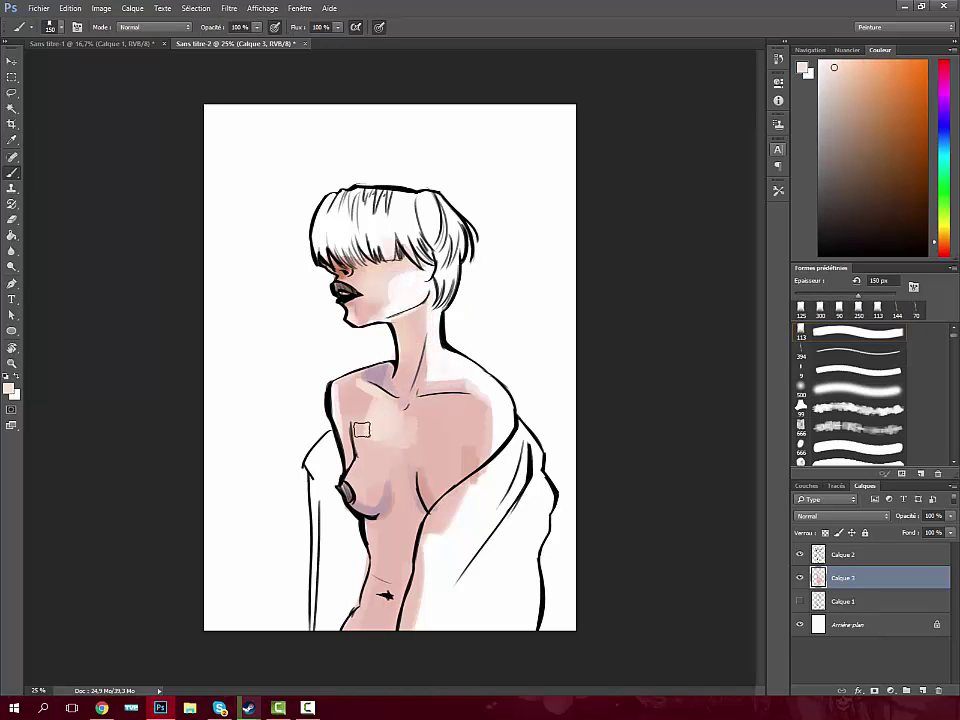
key("bracketright")
key("bracketright")
key("bracketright")
left_click(446, 456, "alt")
left_click_drag(385, 470, 390, 532)
left_click(345, 395, "alt")
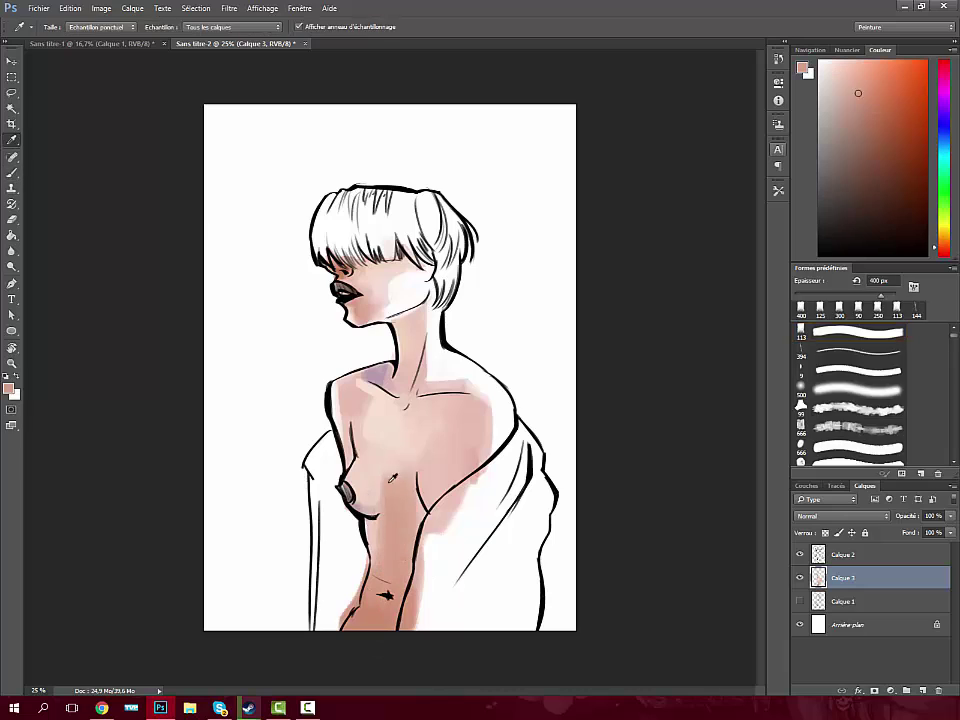
key("bracketleft")
key("bracketleft")
key("bracketleft")
Step: Fill the hair dark brown and add pale white highlight streaks
left_click_drag(381, 214, 320, 245)
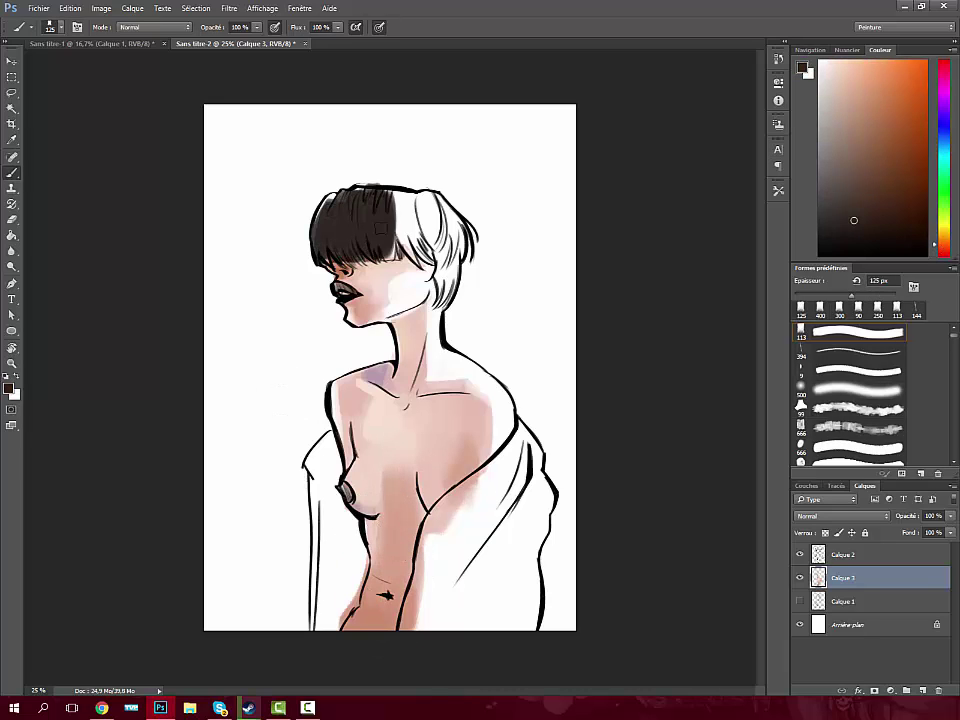
mouse_move(340, 200)
left_mouse_down()
mouse_move(450, 235)
mouse_move(337, 200)
left_mouse_up()
key("x")
key("bracketleft")
key("bracketleft")
key("bracketleft")
left_click_drag(433, 200, 428, 240)
mouse_move(350, 210)
left_mouse_down()
mouse_move(385, 222)
mouse_move(375, 214)
mouse_move(394, 240)
left_mouse_up()
left_click(461, 222, "alt")
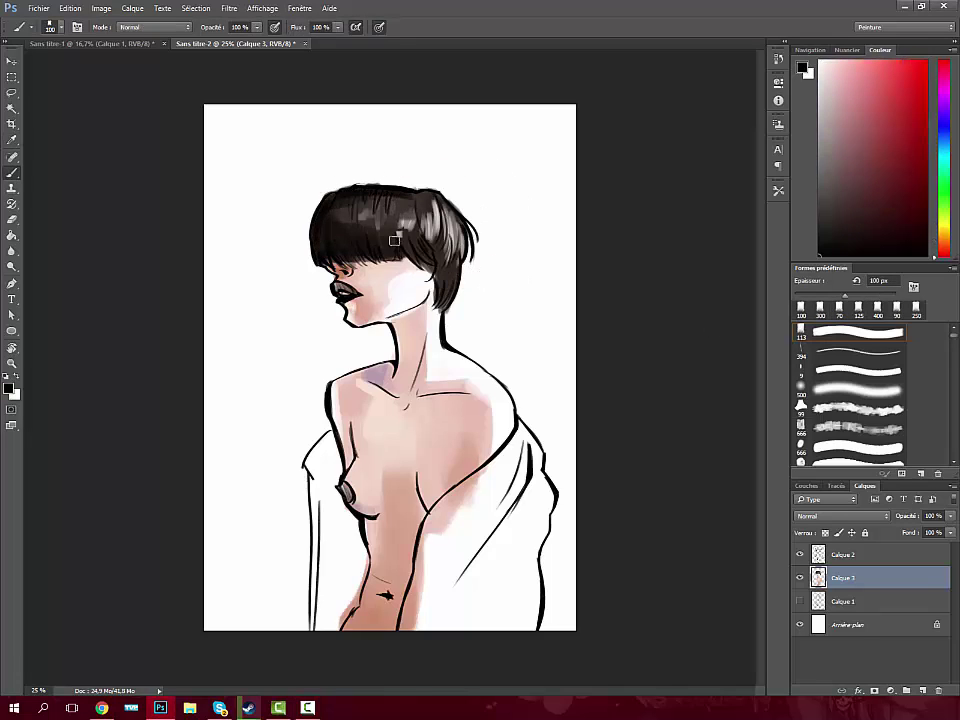
Step: Pick tan-orange and lavender tones and paint lavender shading on the shoulder
key("bracketleft")
key("bracketleft")
left_click(943, 242)
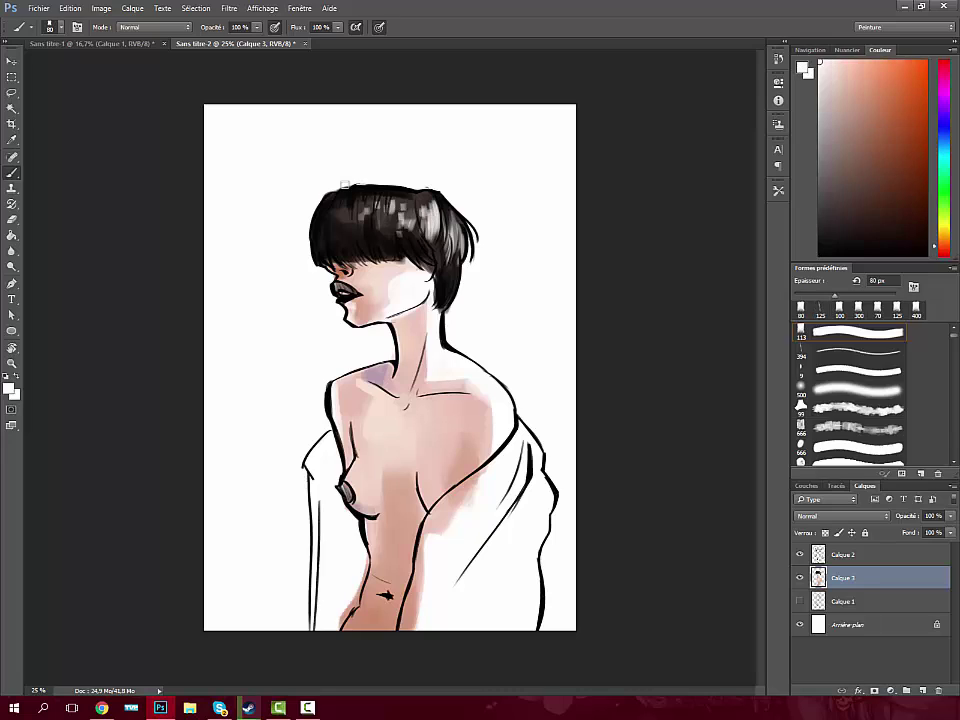
left_click(910, 157)
key("bracketright")
key("bracketright")
key("bracketright")
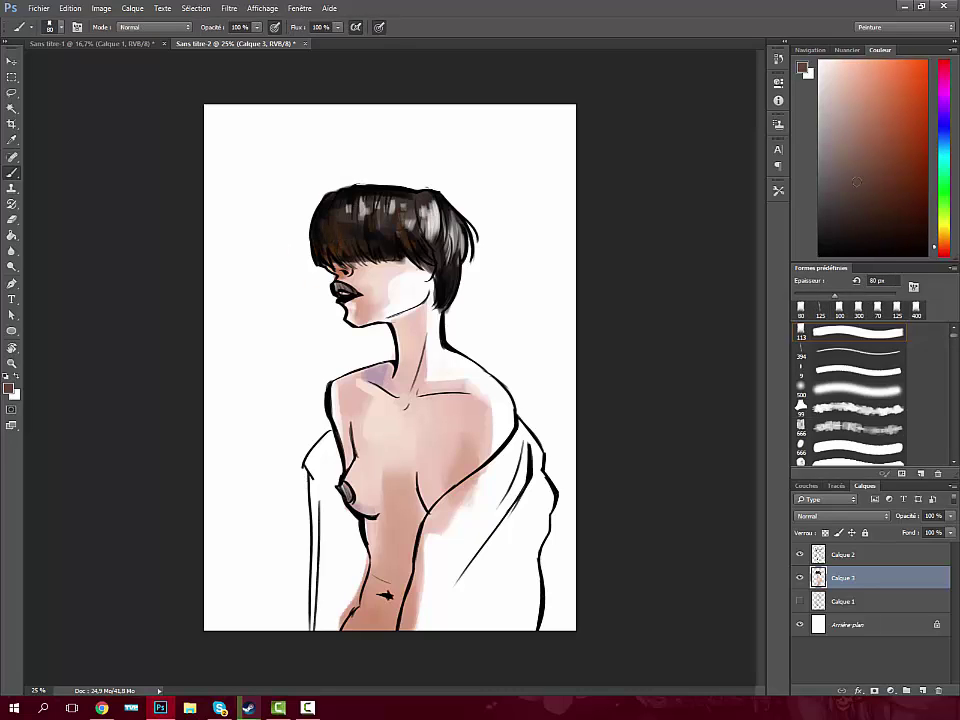
left_click(383, 500, "alt")
key("bracketleft")
key("bracketleft")
key("bracketleft")
left_click(395, 515, "alt")
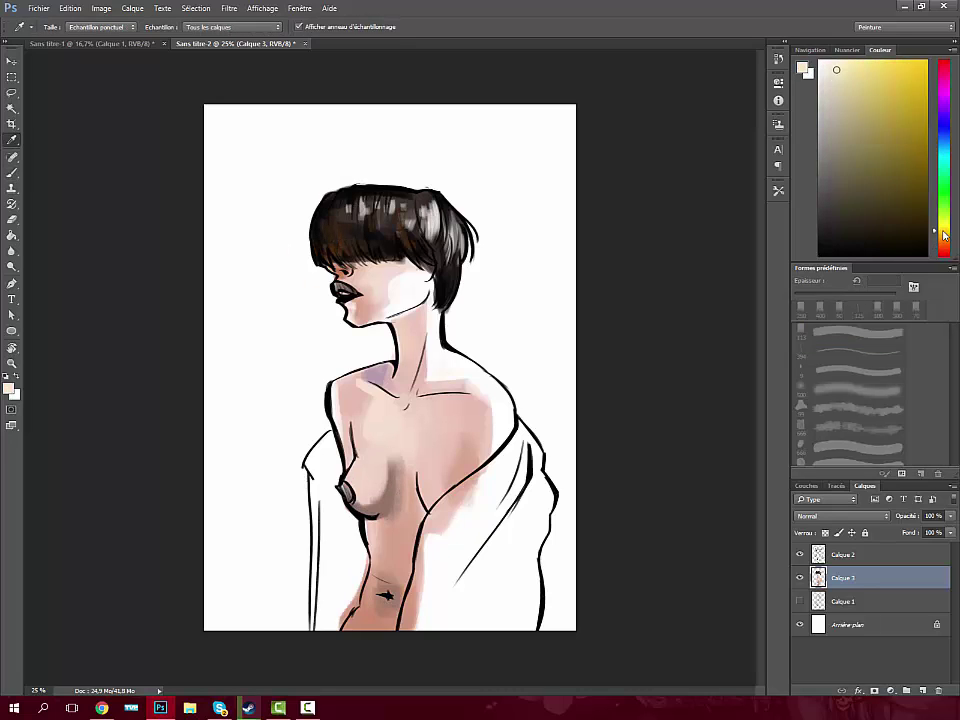
left_click(430, 378, "alt")
left_click_drag(430, 378, 480, 425)
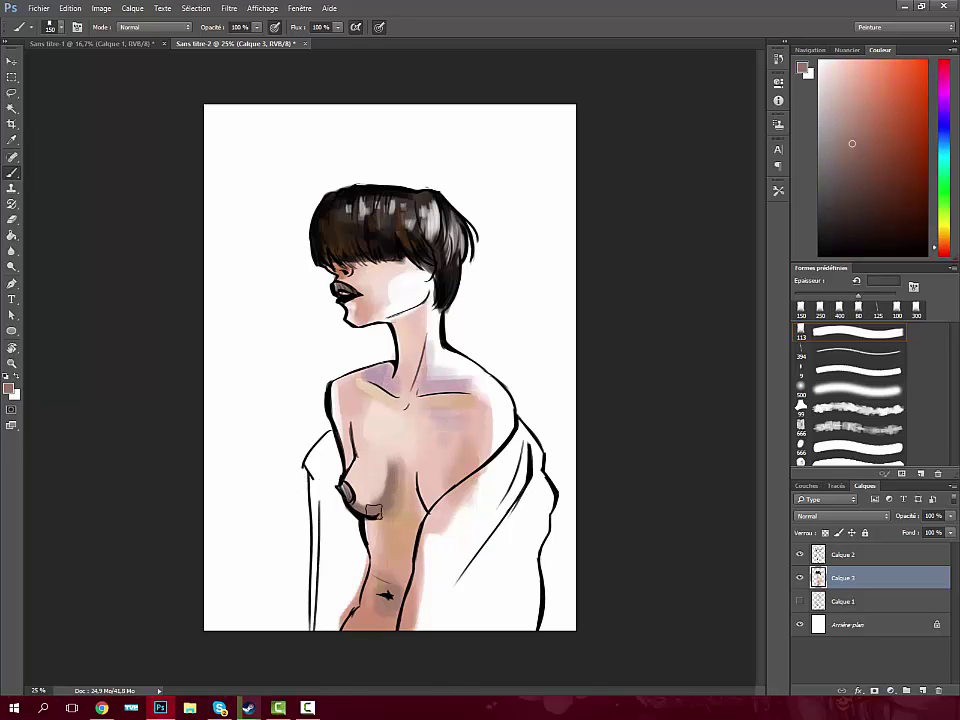
left_click(461, 476, "alt")
Step: Paint the jacket grey-lavender with light highlights and near-black shadows on its left side
left_click(934, 121)
left_click(836, 184)
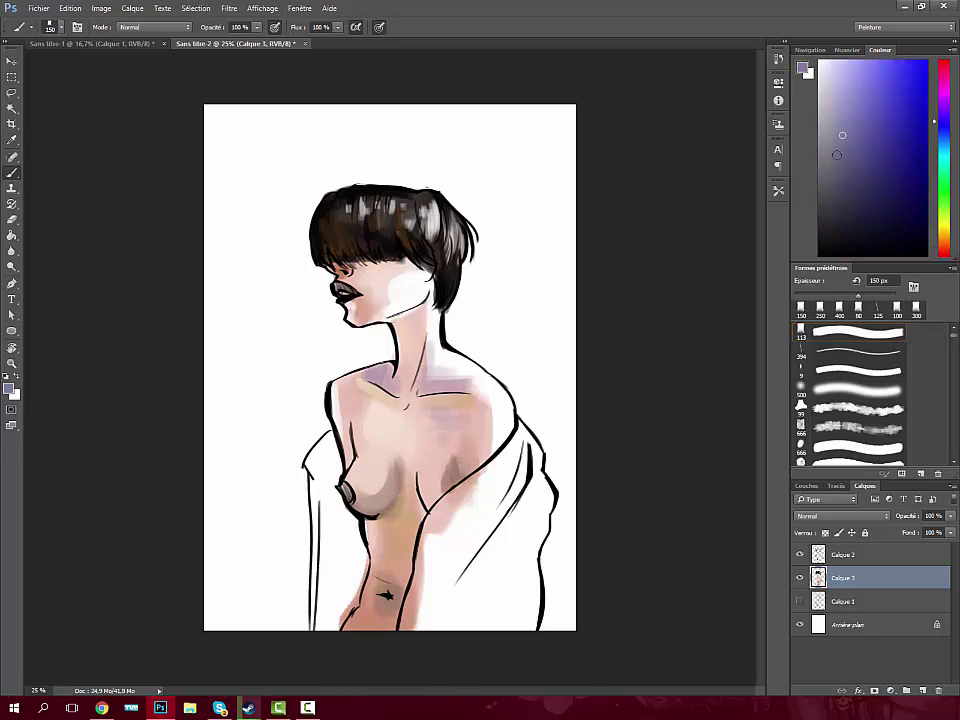
left_click_drag(525, 440, 445, 600)
left_click_drag(540, 470, 470, 620)
left_click_drag(318, 625, 315, 462)
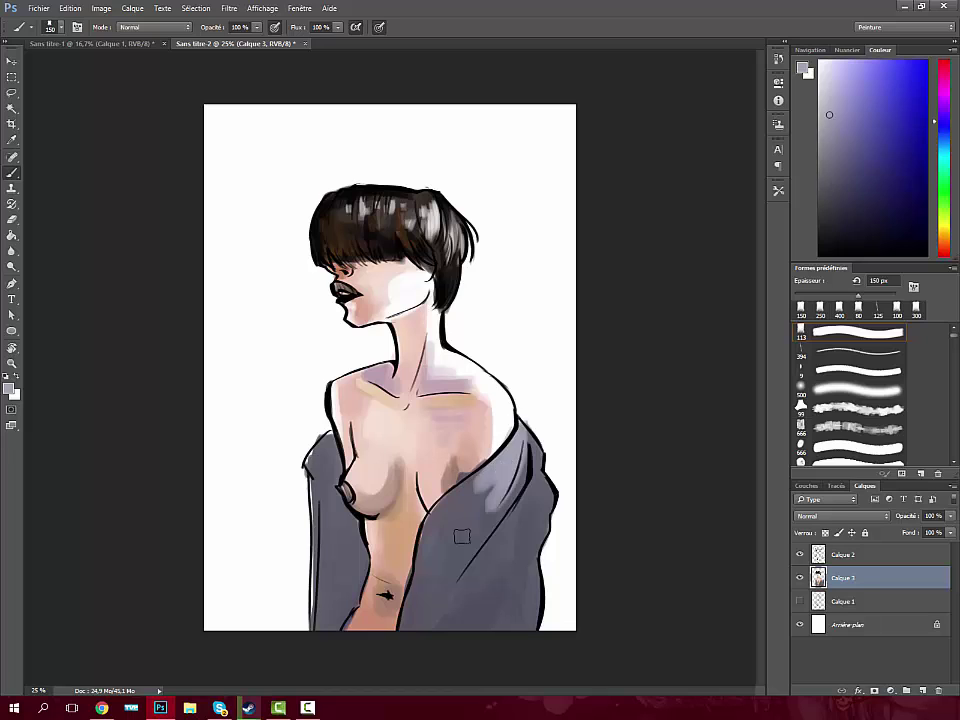
left_click_drag(459, 534, 519, 549)
left_click(493, 630, "alt")
left_click_drag(330, 600, 340, 517)
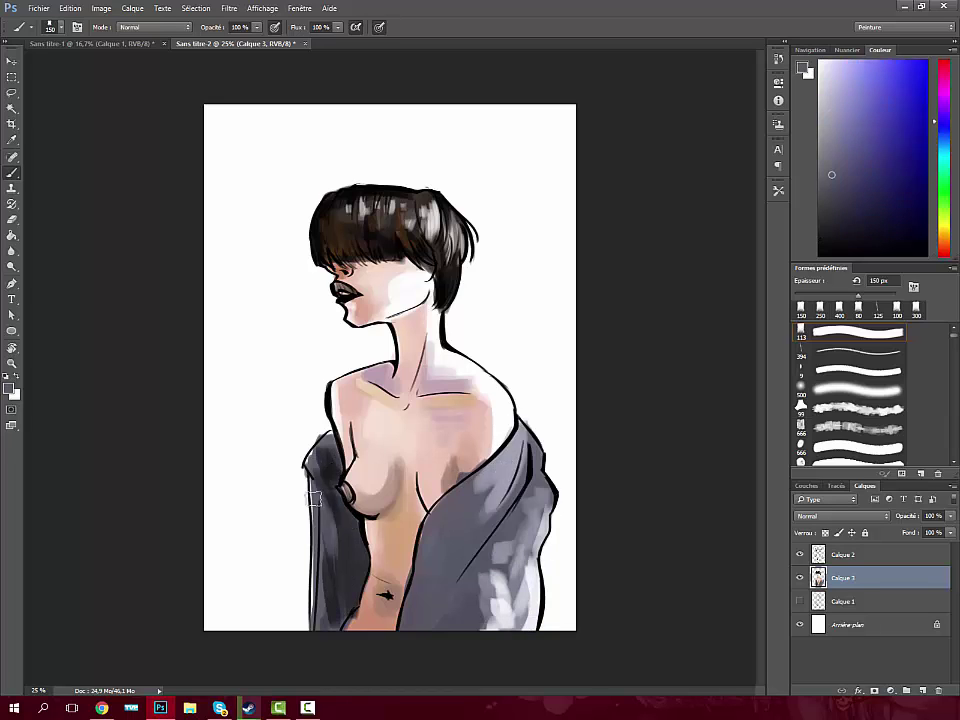
left_click_drag(320, 470, 350, 420)
Step: Add white highlights to the left jacket, then repaint the chest smoother pink on a new layer
left_click(406, 498, "alt")
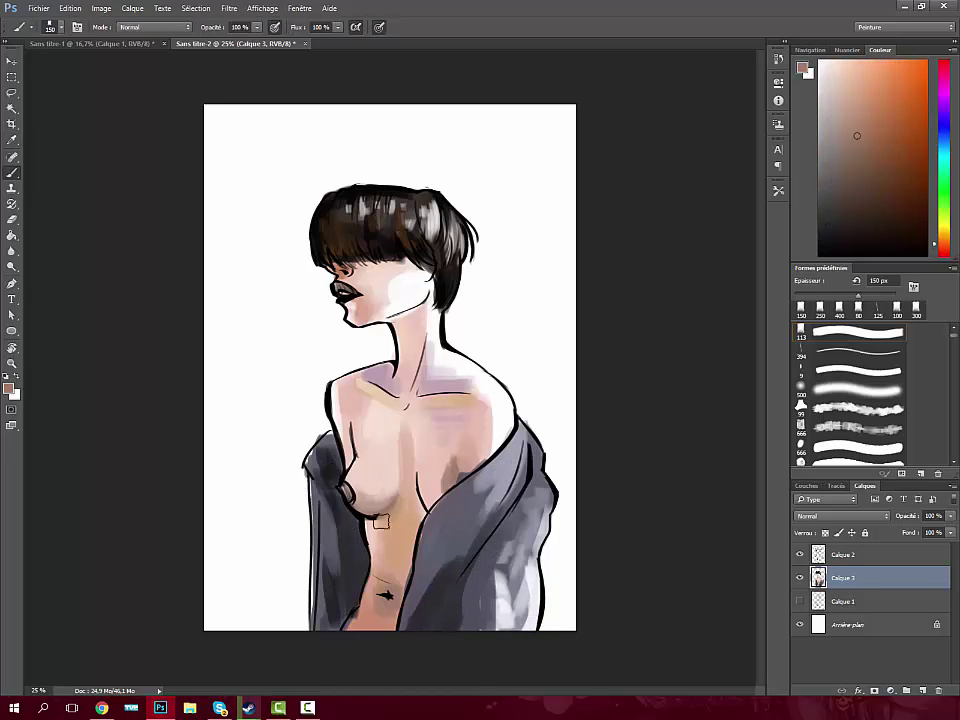
left_click(315, 432, "alt")
left_click_drag(315, 432, 318, 610)
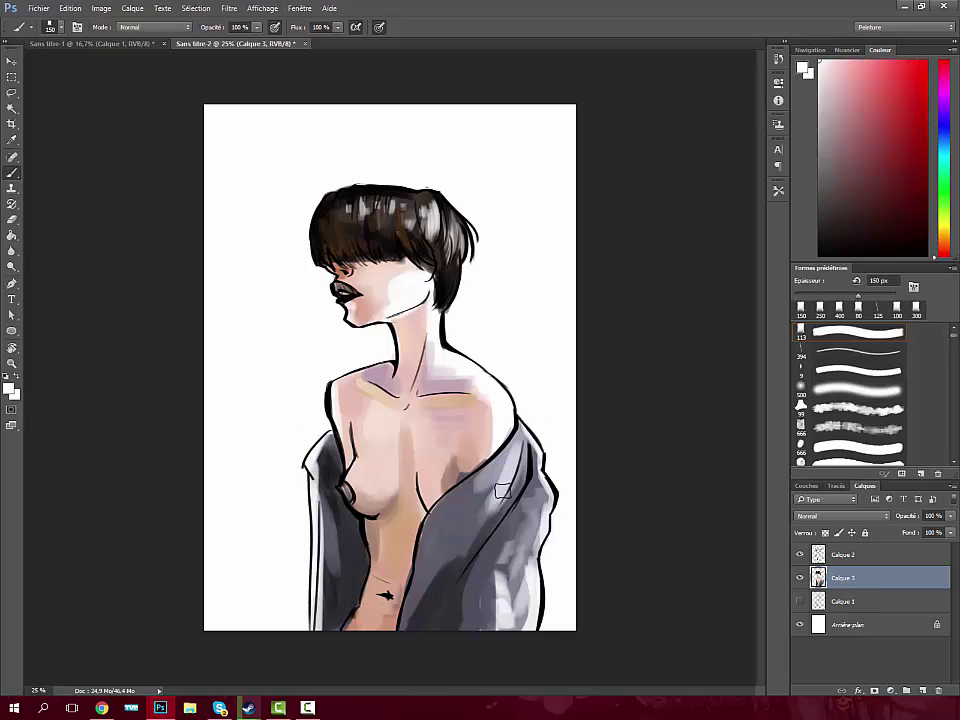
key("bracketleft")
key("bracketleft")
key("bracketleft")
left_click(508, 530, "alt")
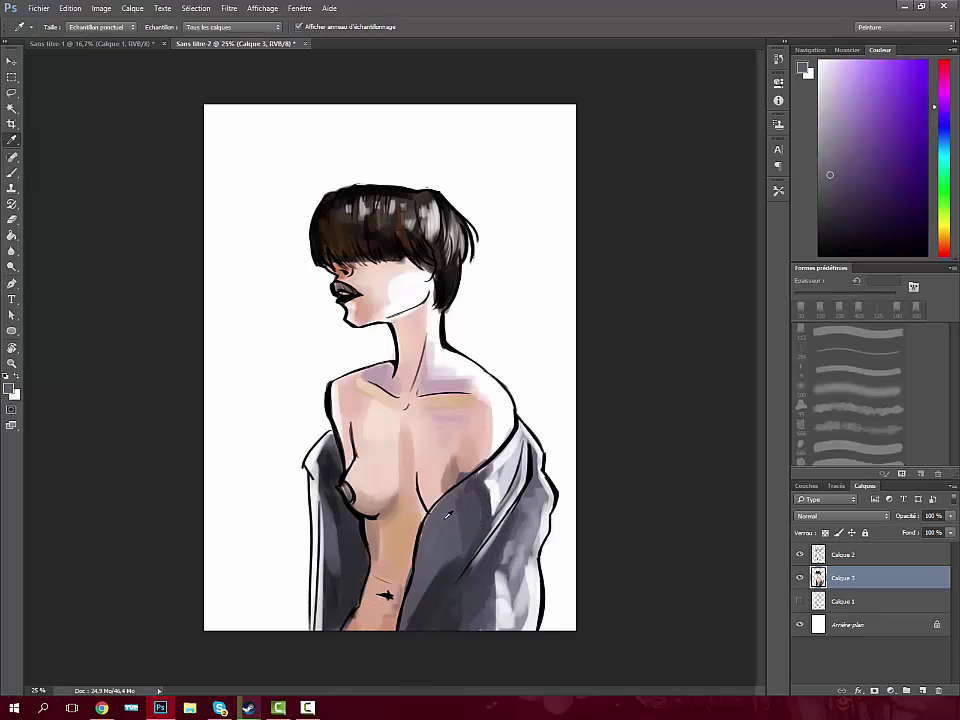
left_click(377, 416, "alt")
key("ctrl+shift+alt+n")
key("bracketright")
key("bracketright")
key("bracketright")
left_click_drag(377, 416, 437, 441)
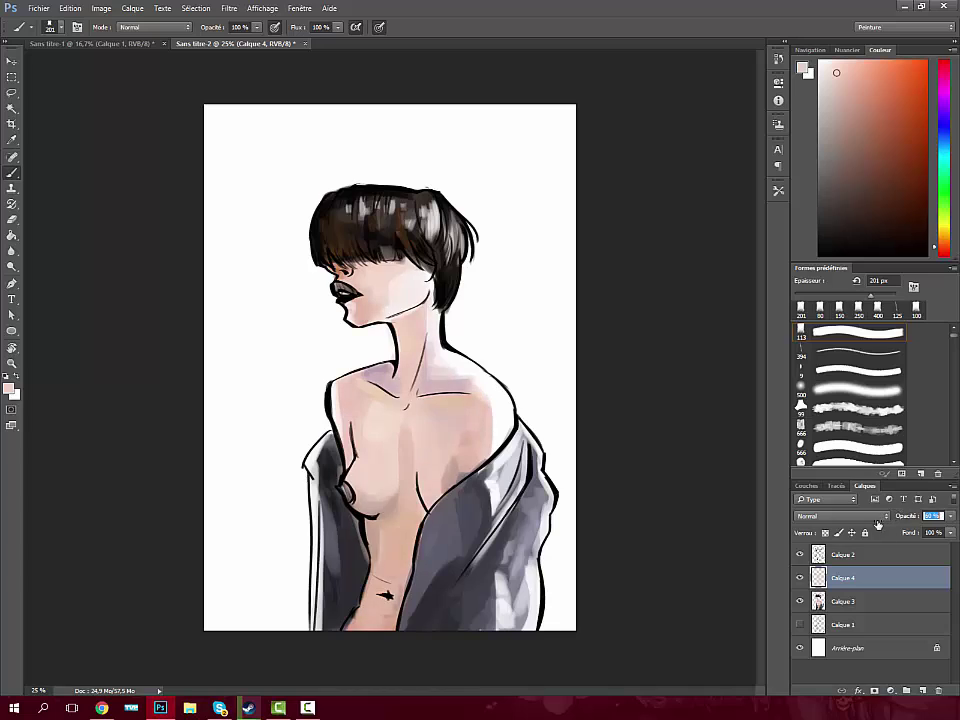
Step: Merge the chest layer down and fill a new background layer grey-purple
key("ctrl+e")
key("i")
left_click(390, 497)
key("b")
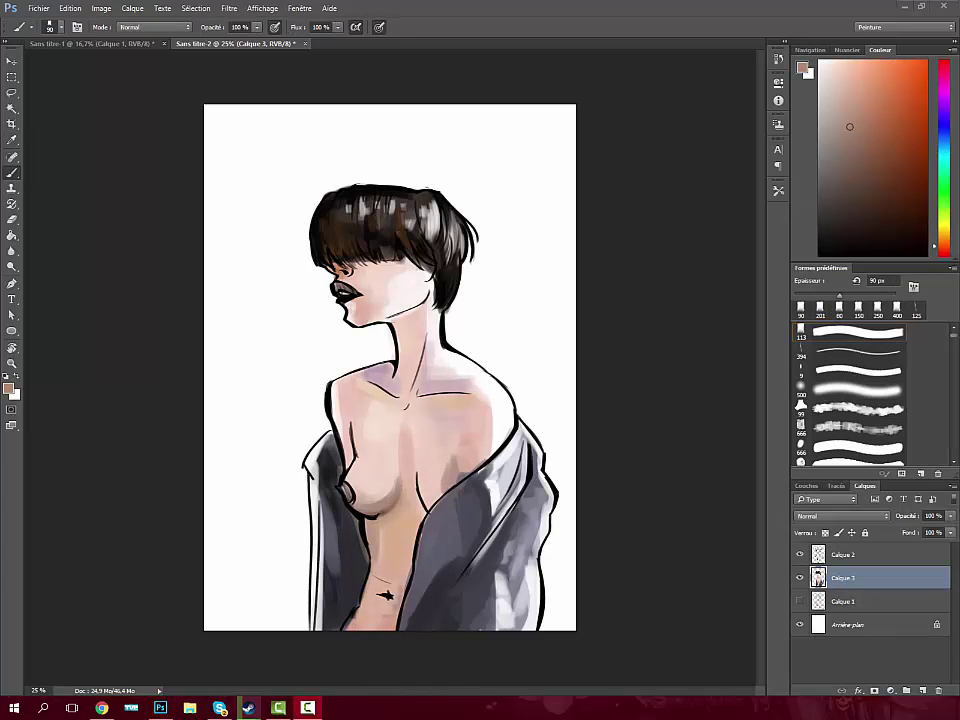
left_click(437, 422, "alt")
key("ctrl+shift+alt+n")
left_click(495, 491, "alt")
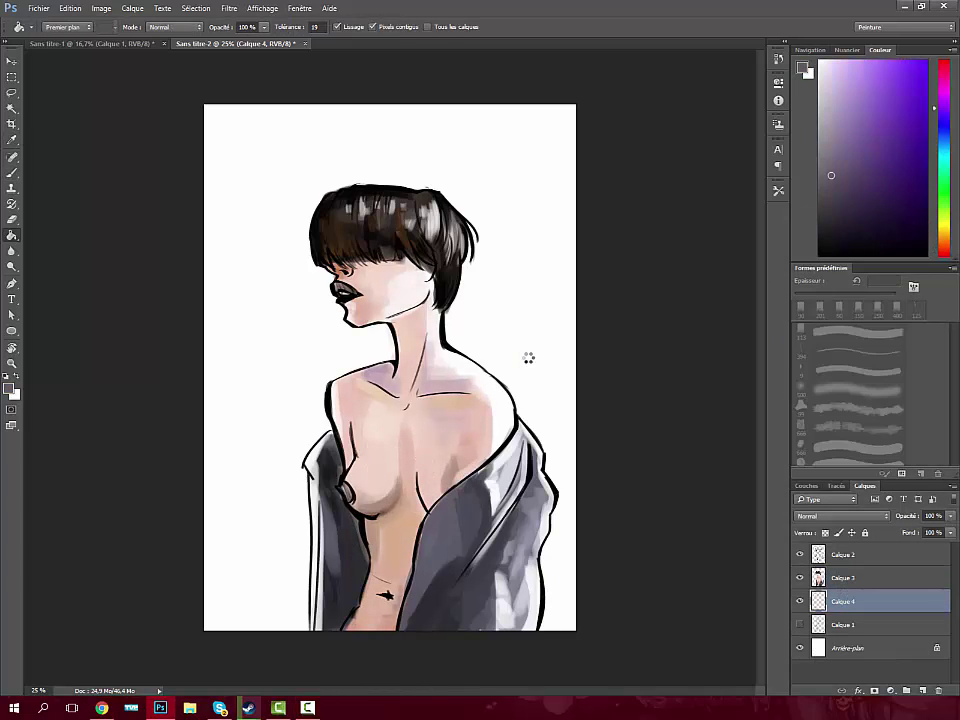
Step: On a new top layer, cover the white halos at the right shoulder and left jacket edge
key("alt+BackSpace")
key("ctrl+shift+alt+n")
left_click_drag(868, 578, 868, 552)
key("bracketright")
key("bracketright")
left_click_drag(536, 410, 553, 459)
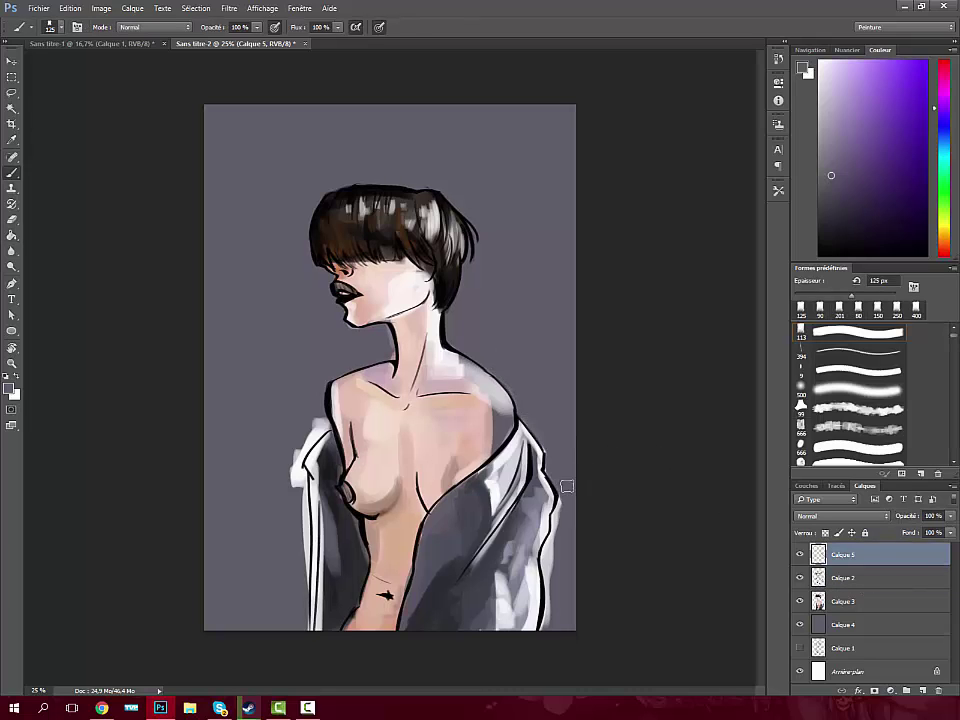
left_click_drag(317, 409, 302, 478)
left_click(502, 426, "alt")
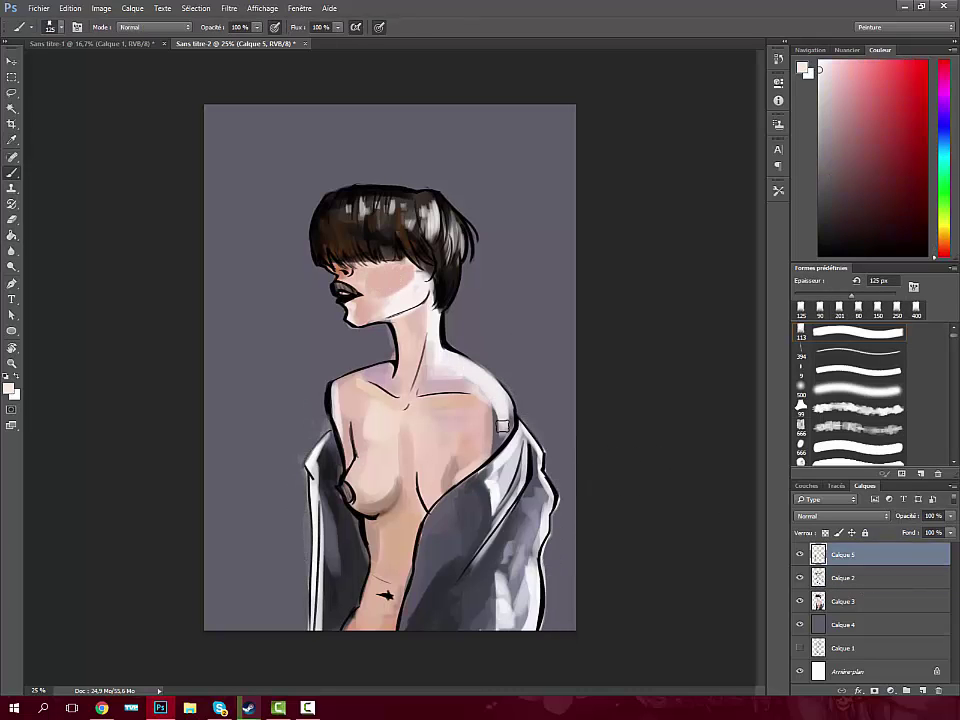
left_click_drag(330, 420, 343, 574)
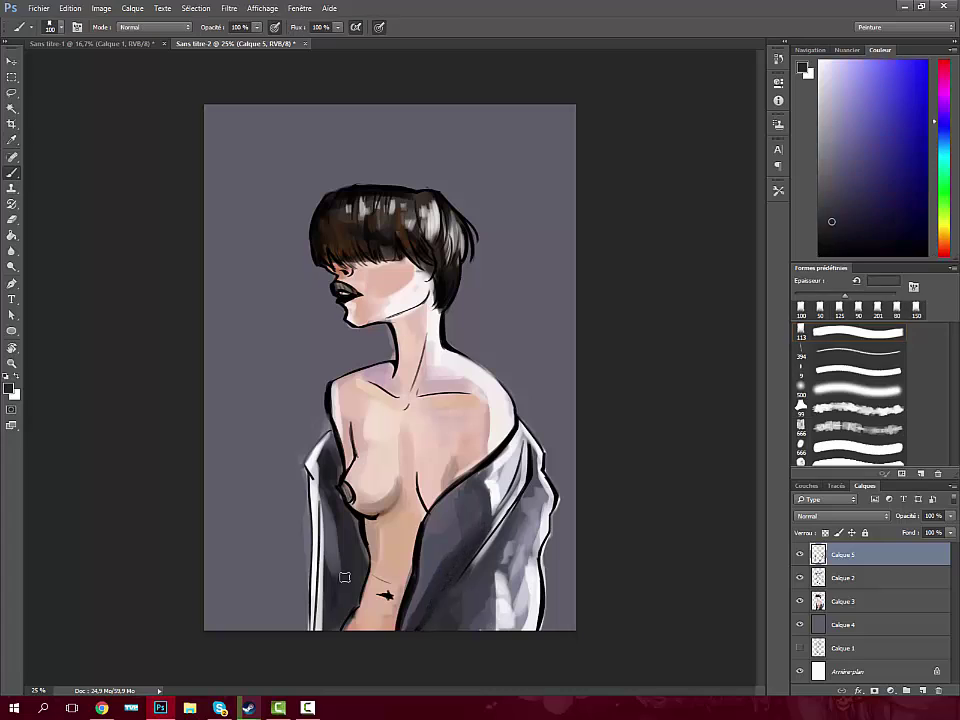
key("bracketright")
key("bracketright")
key("bracketright")
left_click(493, 507, "alt")
key("ctrl+shift+alt+n")
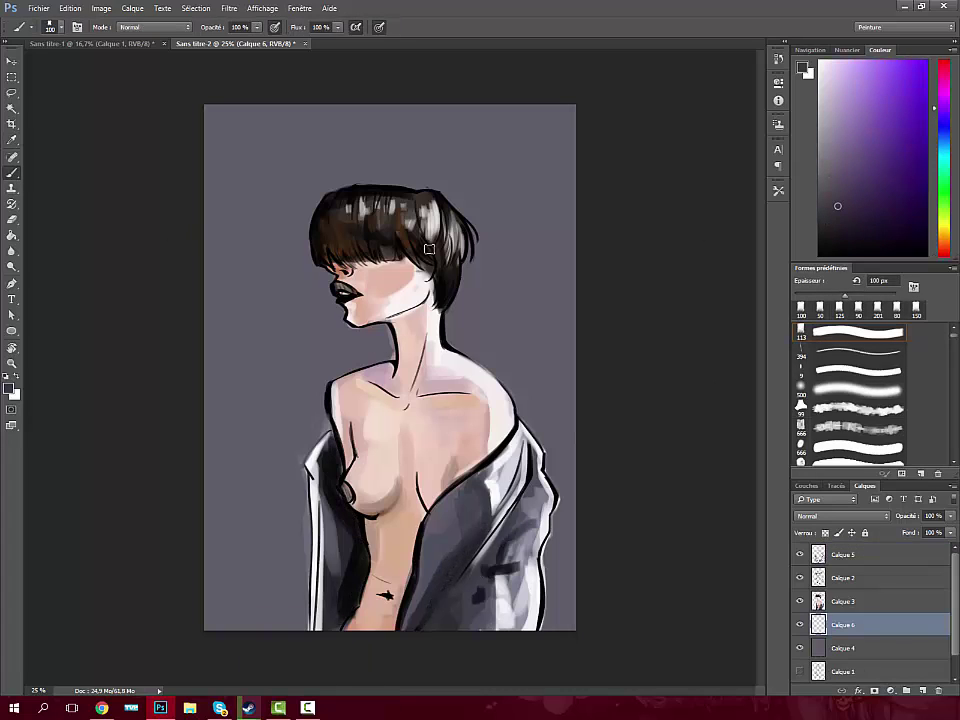
Step: Draw straight wall edges and fill the wall area left of the figure dark purple
left_click(205, 222, "shift")
left_click(515, 244)
left_click(522, 383, "shift")
key("g")
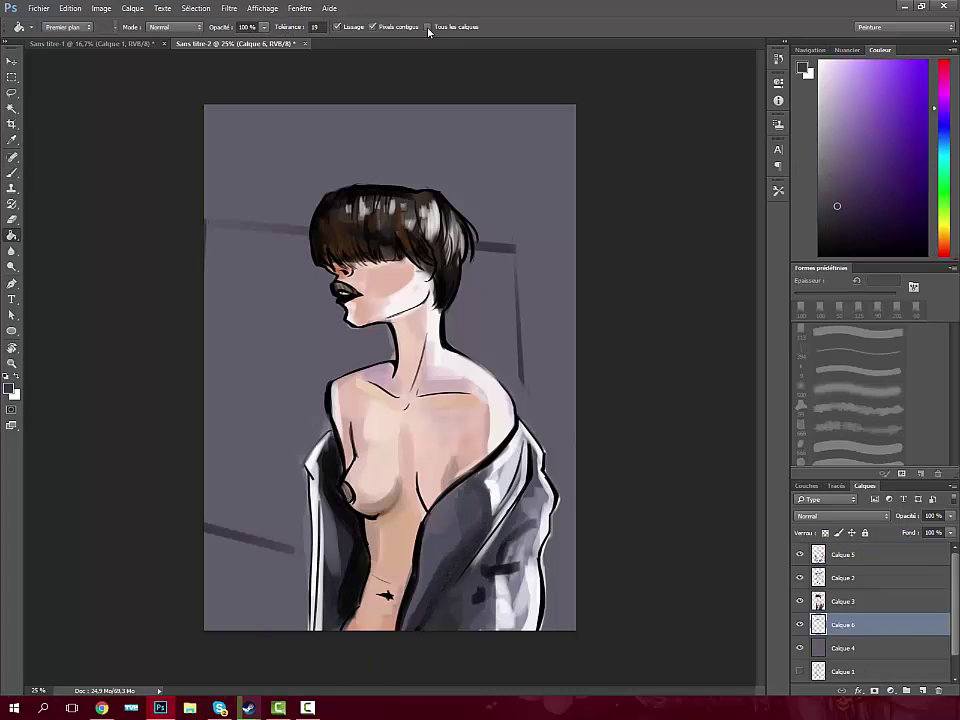
left_click(280, 476)
key("b")
Step: Move Calque 5 below Calque 2 and nudge the dark wall shape downward
left_click(812, 555)
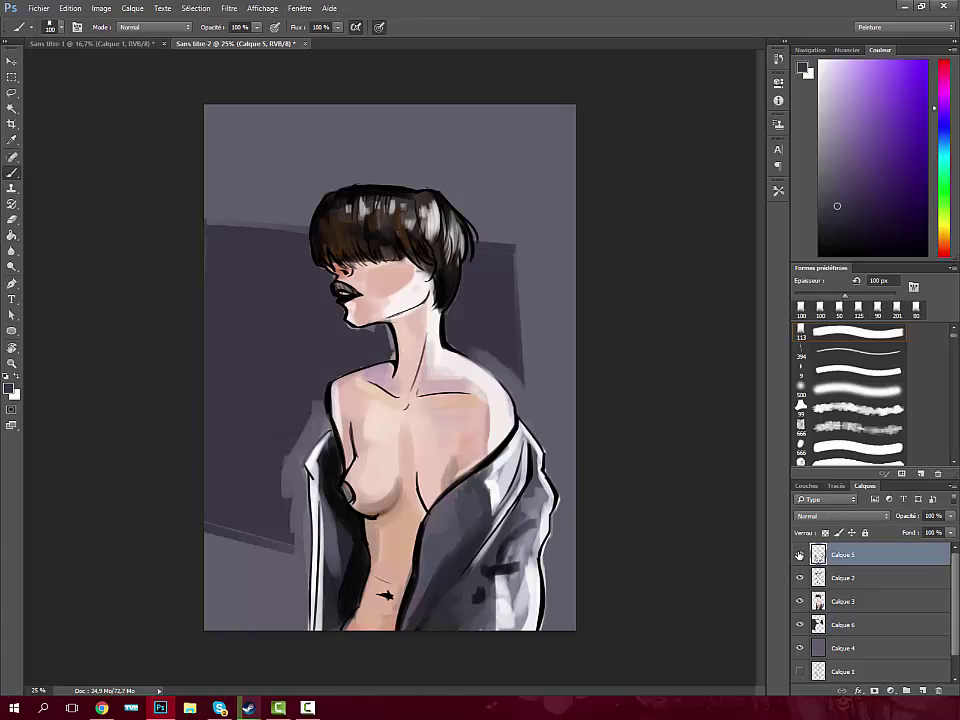
key("ctrl+bracketleft")
left_click(279, 461, "alt")
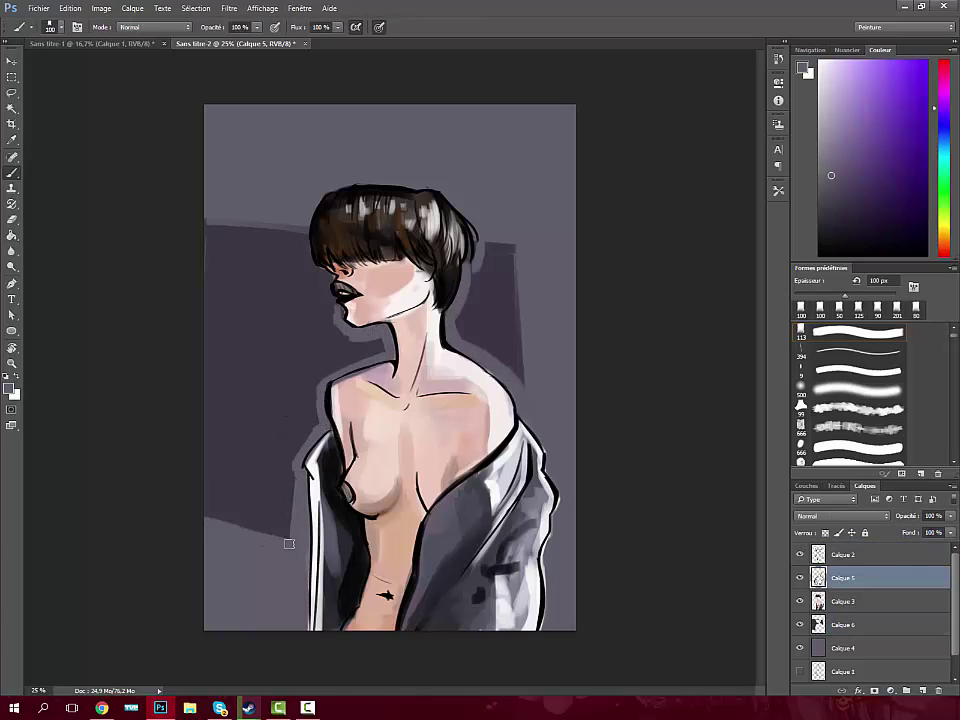
key("v")
key("shift+Down")
key("b")
Step: On a new layer, repaint the lips salmon red
left_click(921, 690)
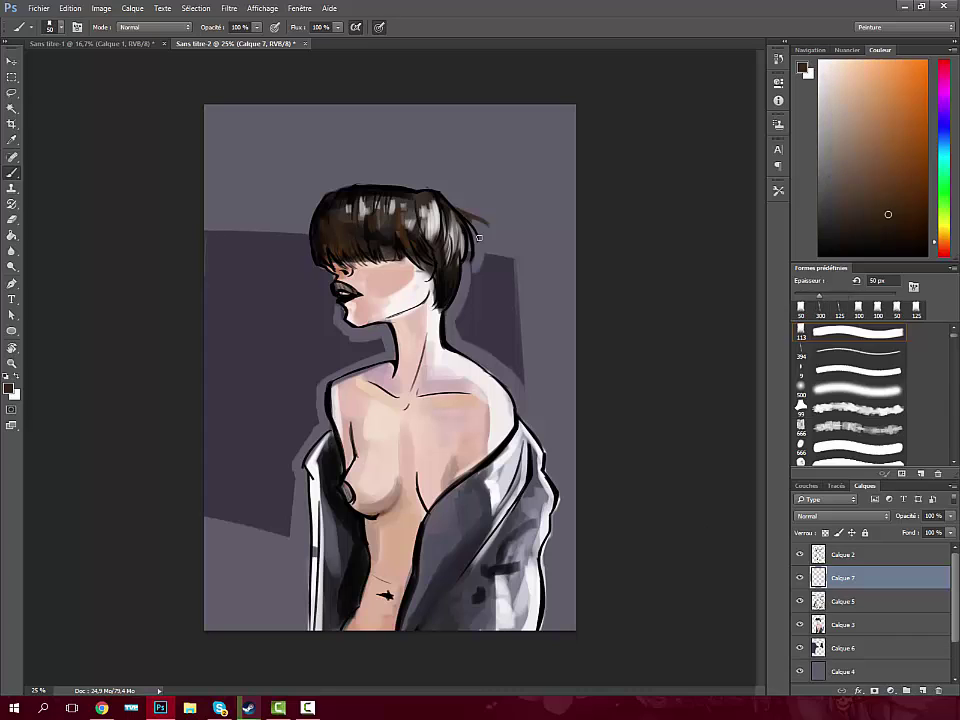
key("ctrl+shift+bracketright")
left_click(921, 690)
left_click(876, 104)
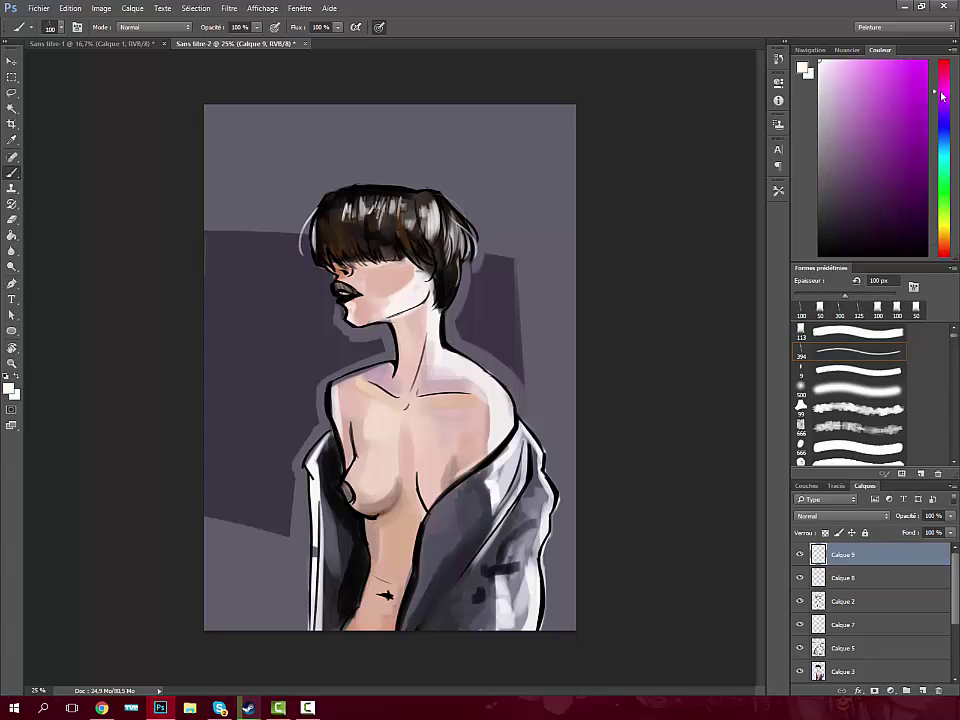
left_click_drag(943, 85, 943, 253)
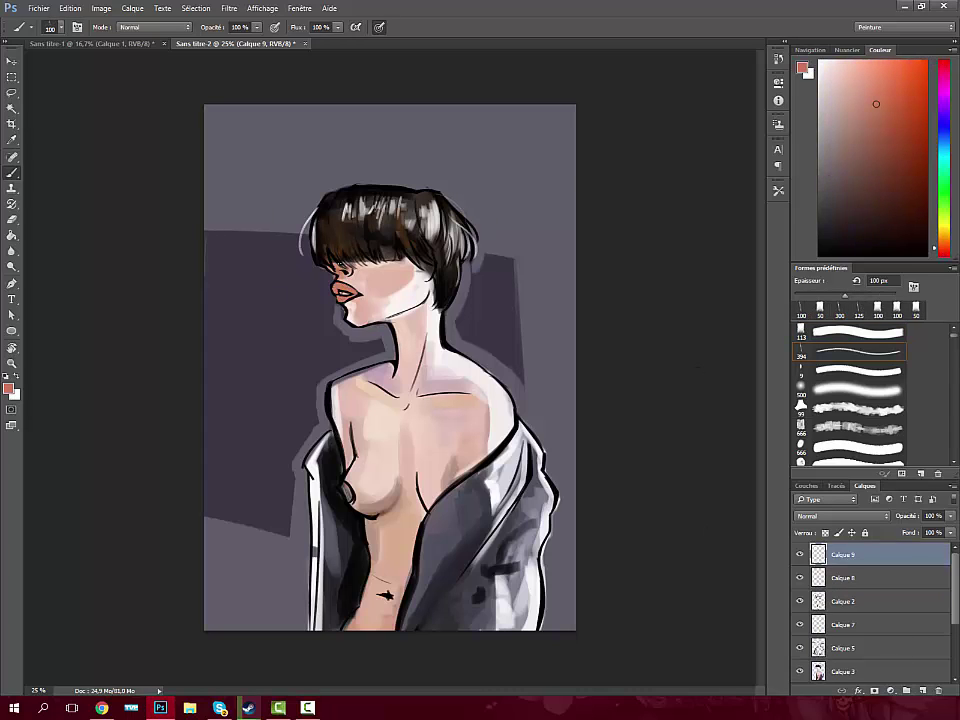
Step: Pick a dark purple for the lips on Calque 2 and reset colours to black and white
left_click(872, 187)
scroll(430, 300, "up", 3)
left_click(843, 601)
key("ctrl+bracketright")
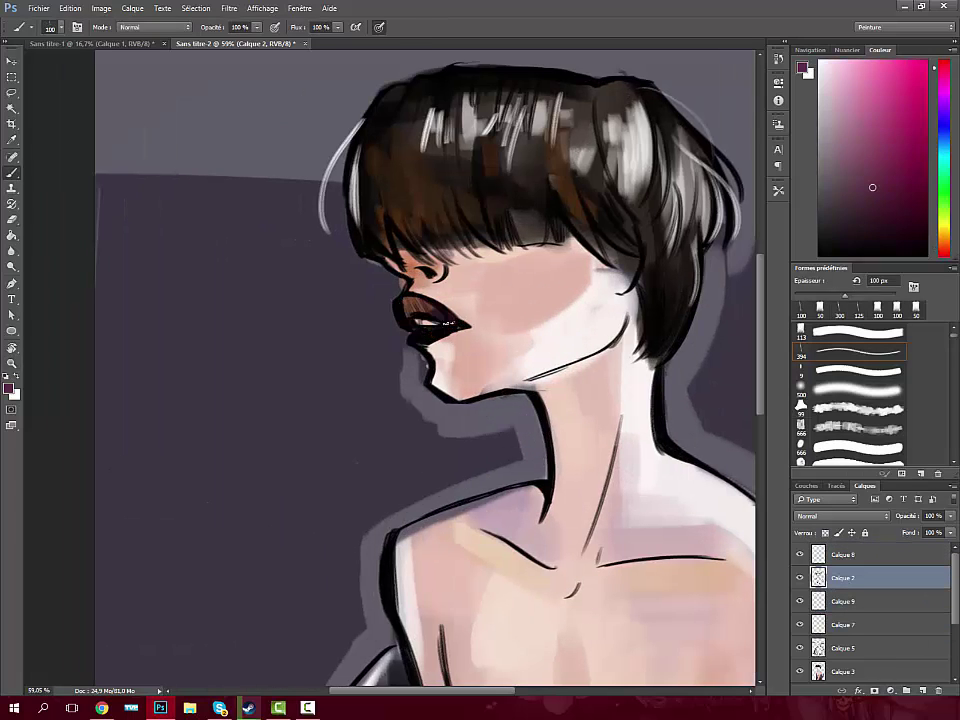
key("e")
key("b")
key("d")
Step: On Calque 9, sample the face skin colour and the greyish red-pink lip colour
left_click(853, 600)
scroll(430, 385, "down", 3)
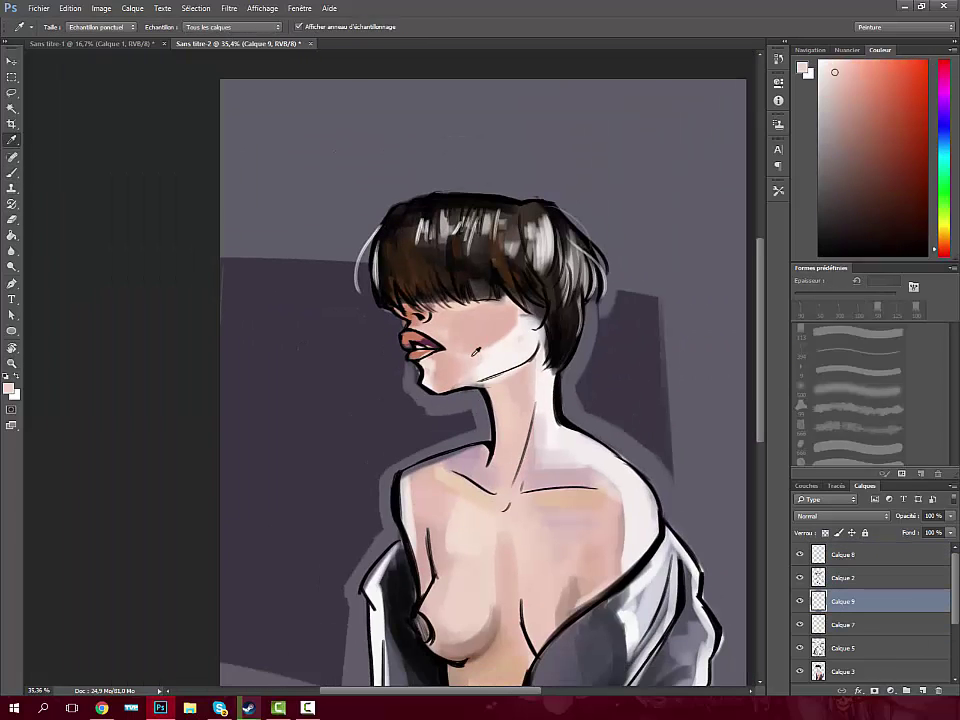
key("i")
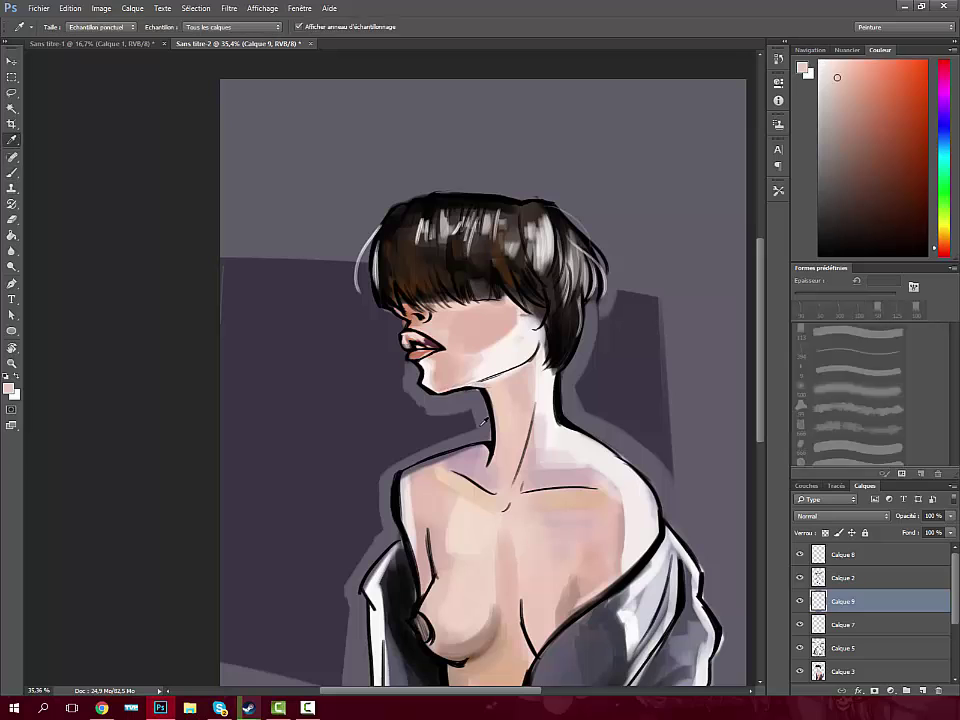
left_click(385, 285)
left_click(510, 374)
key("b")
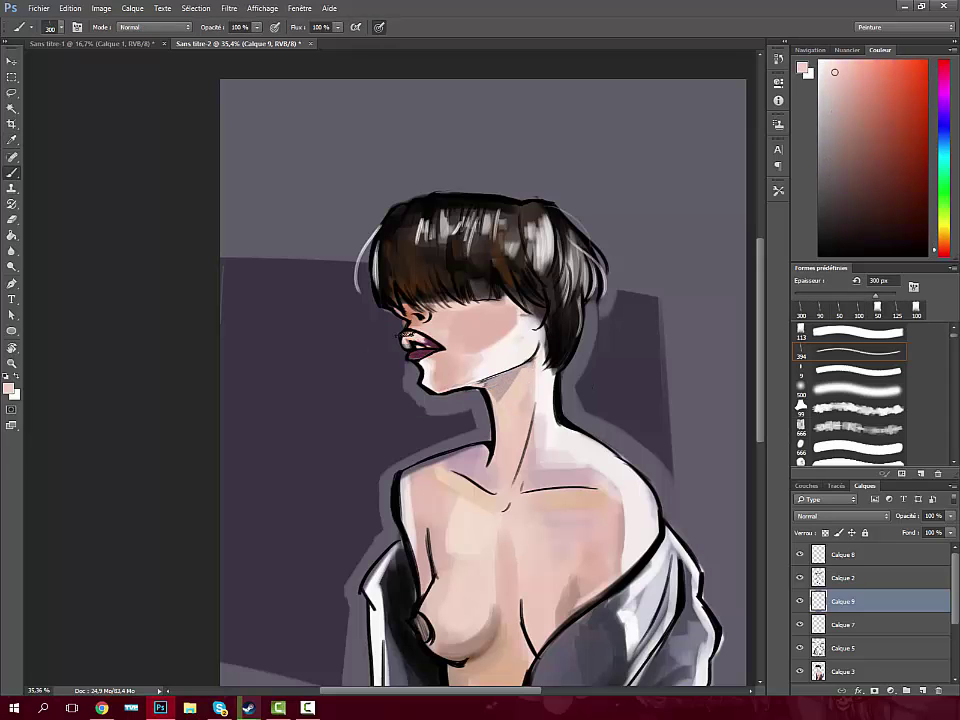
Step: Sample light pinkish-grey and chest skin pinks for a larger brush
scroll(385, 390, "down", 1)
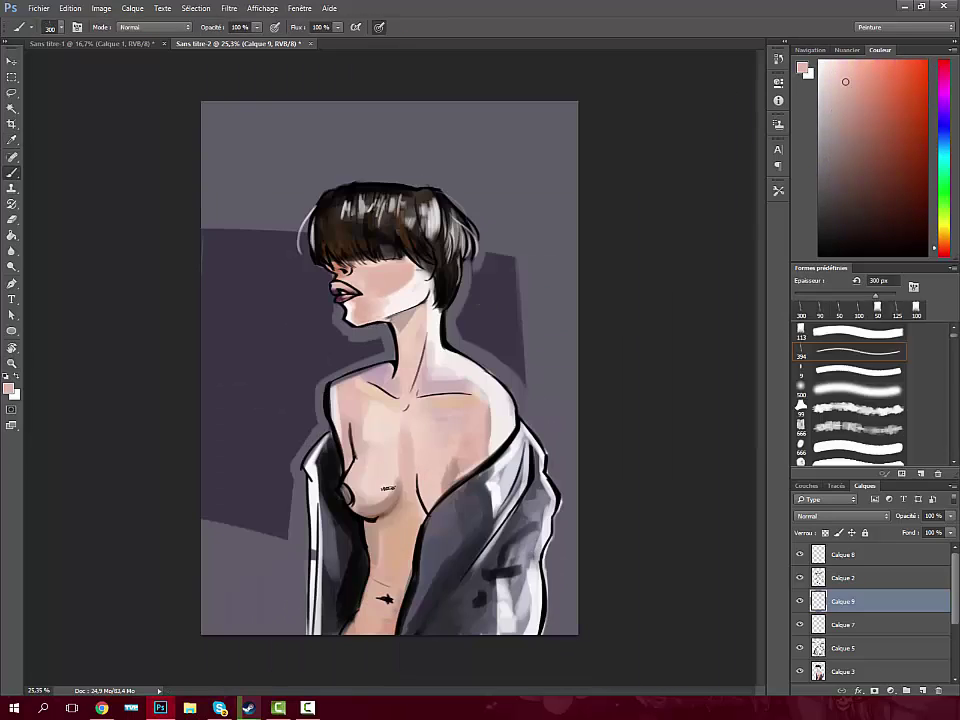
key("i")
left_click(345, 488)
key("b")
key("alt+bracketright")
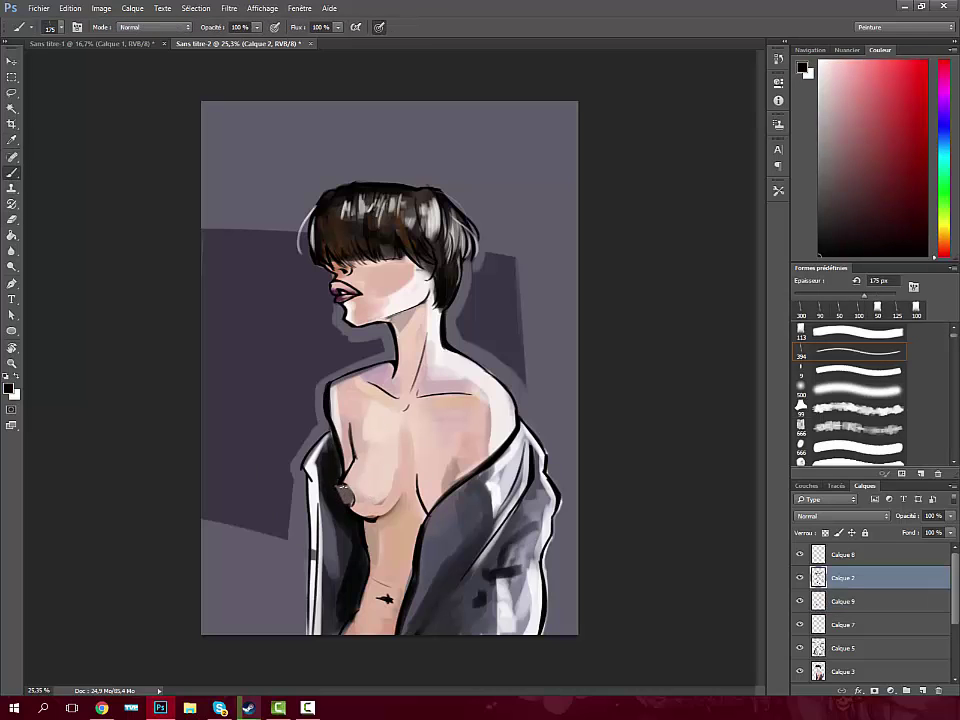
key("alt+bracketleft")
left_click(387, 508, "alt")
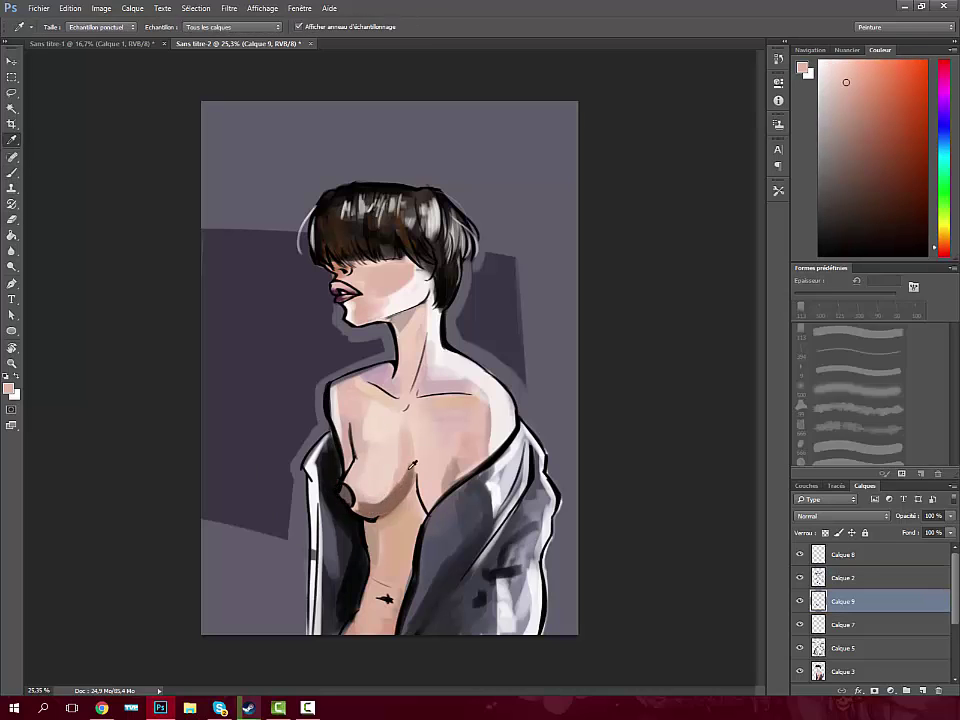
key("b")
Step: Paint a darker brown shadow across the torso, then choose light pink and pinkish-brown skin tones
left_click(392, 443, "alt")
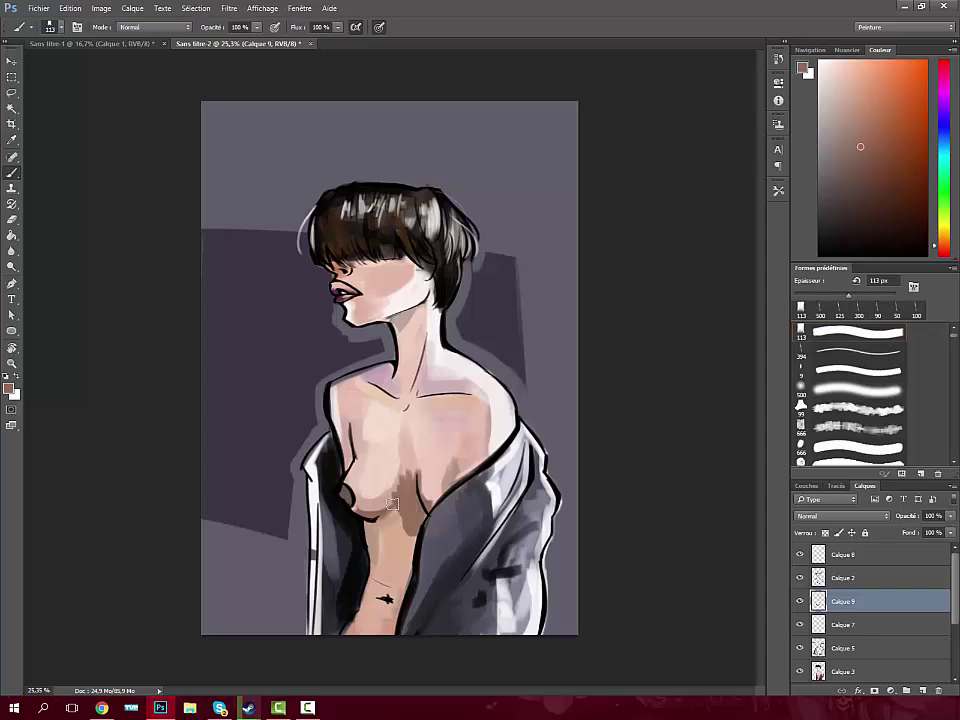
left_click_drag(410, 500, 366, 526)
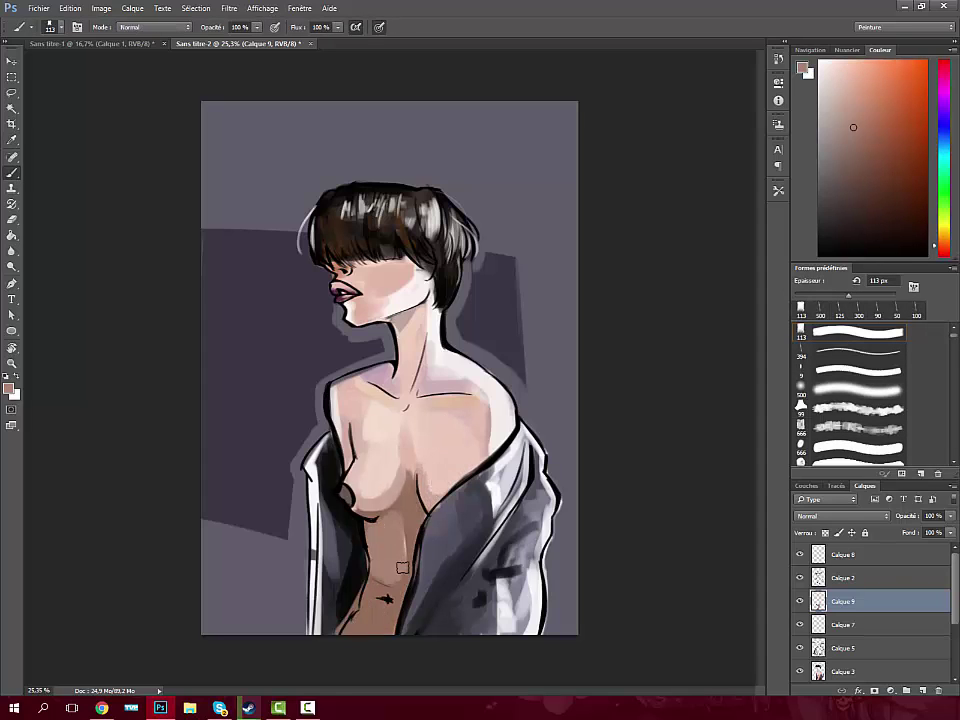
left_click(368, 538, "alt")
left_click(285, 598, "alt")
left_click(336, 619, "alt")
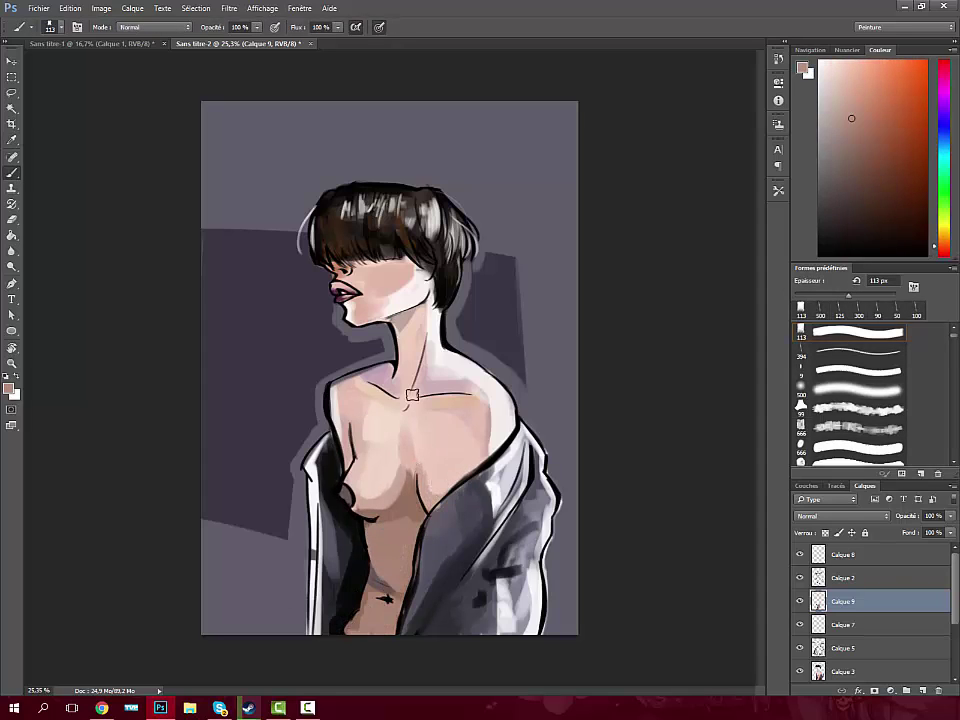
left_click(295, 432, "alt")
left_click(275, 195, "alt")
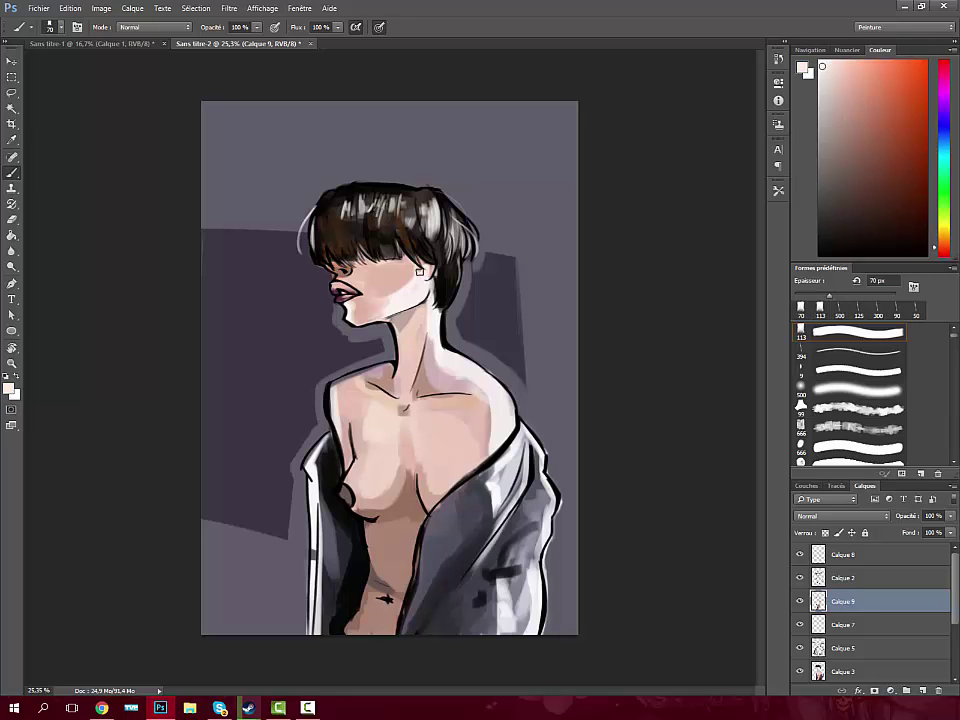
left_click(353, 284, "alt")
Step: Repaint the lower jacket in darker grey with an enlarged brush, then reduce it to 80 px
left_click_drag(340, 234, 204, 354)
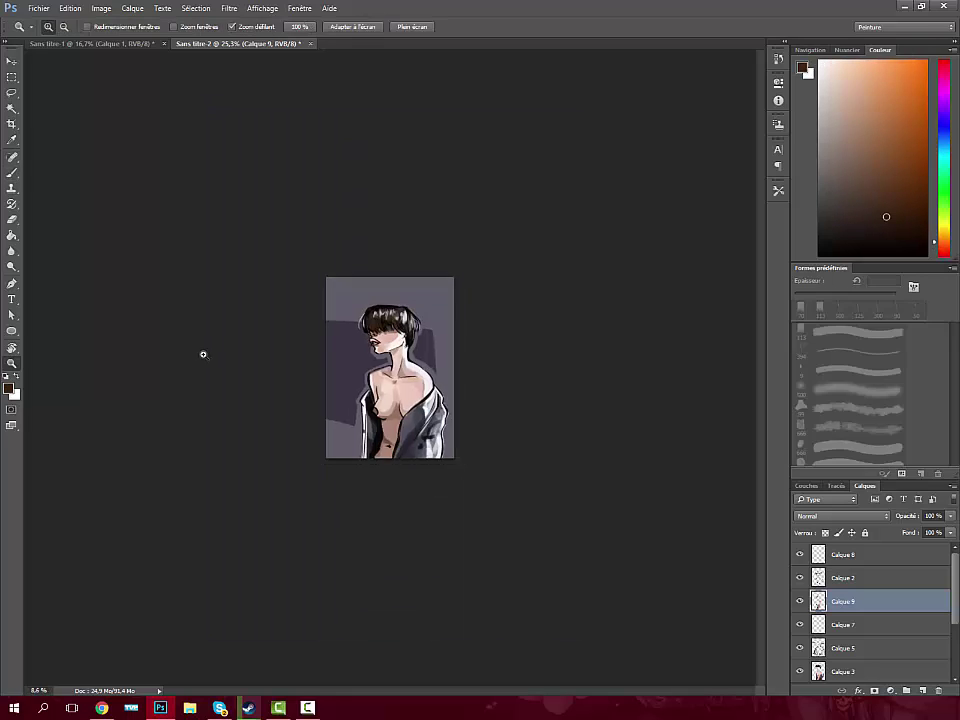
left_click(262, 250, "alt")
left_click(447, 535, "alt")
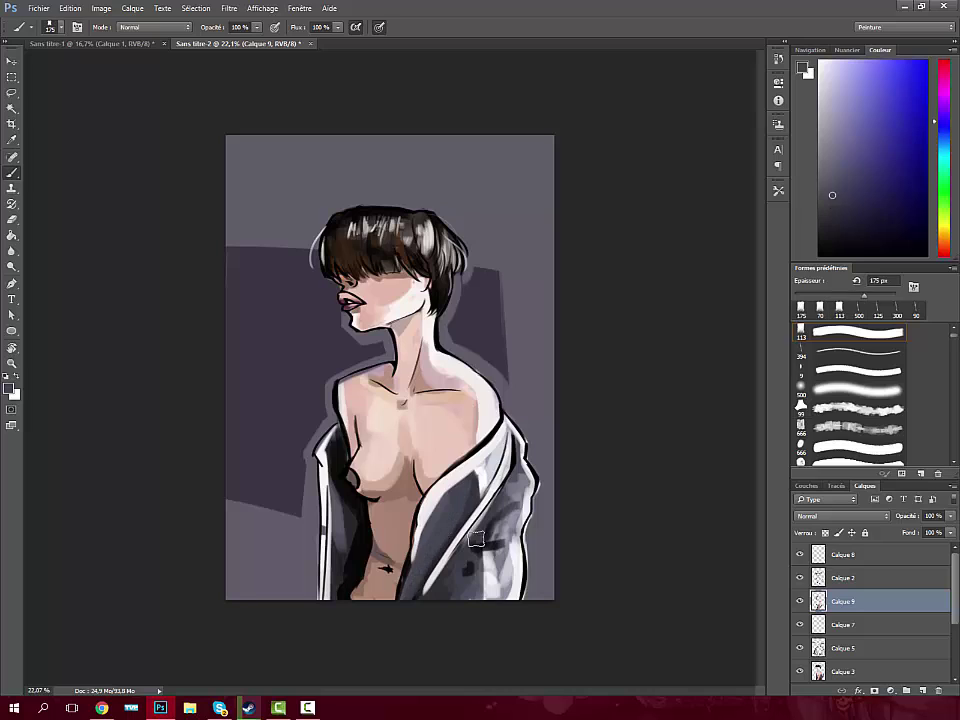
key("bracketright")
key("bracketright")
key("bracketright")
left_click(482, 536, "alt")
left_click_drag(482, 536, 458, 609)
key("bracketleft")
key("bracketleft")
key("bracketleft")
Step: Repaint the hair in dark brown, then add warmer brown strokes with a 100 px brush
left_click(339, 432, "alt")
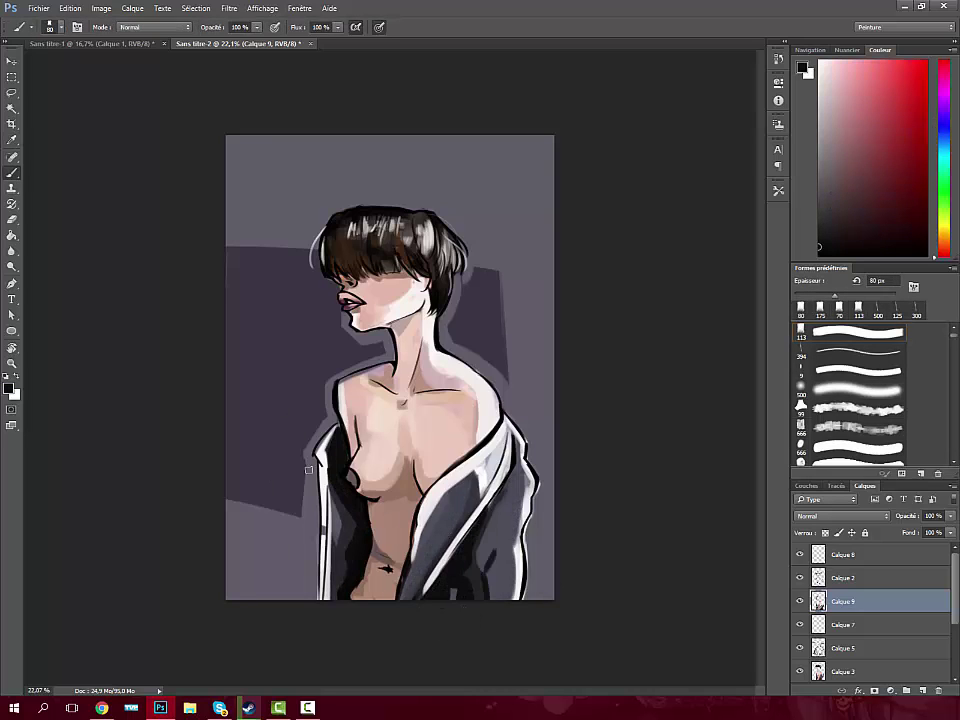
left_click(390, 259, "alt")
left_click_drag(350, 235, 410, 250)
key("bracketright")
key("bracketright")
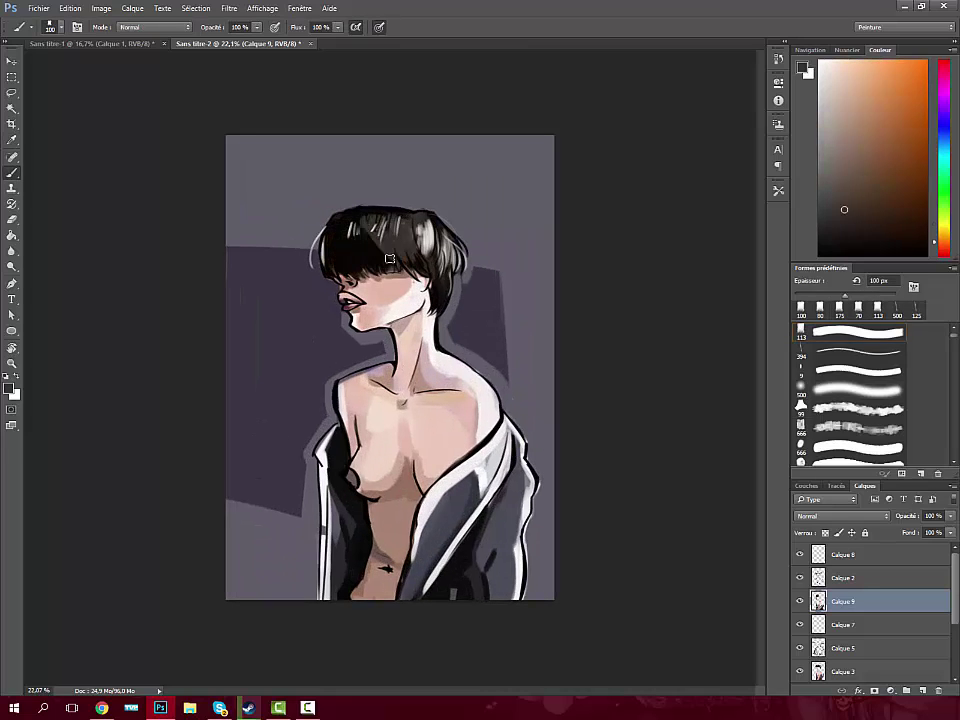
left_click(390, 230, "alt")
left_click_drag(340, 225, 381, 195)
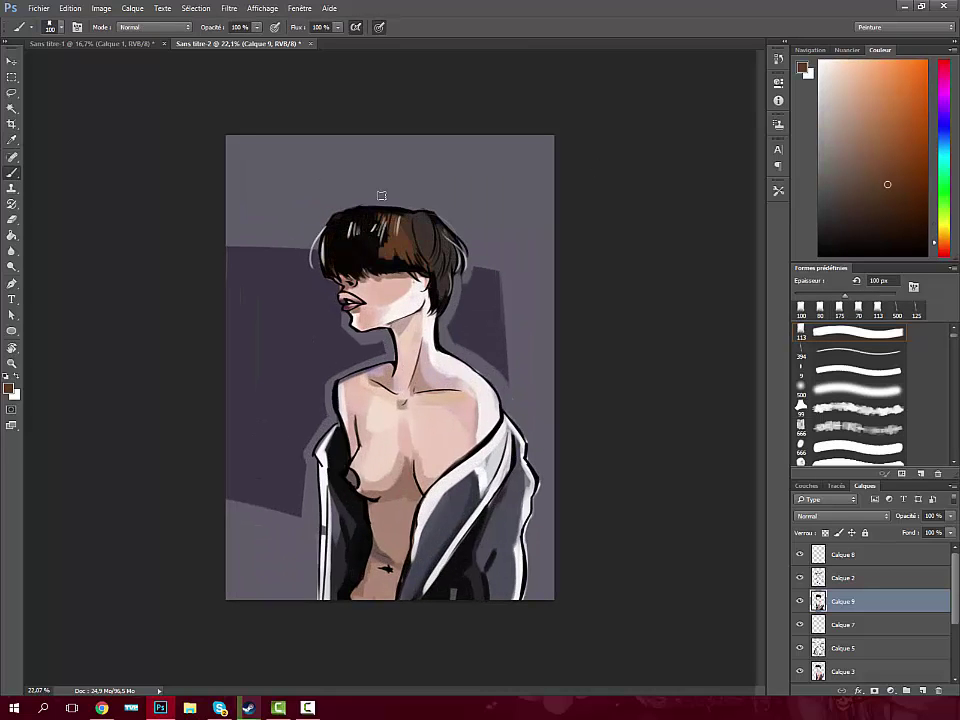
left_click(386, 224, "alt")
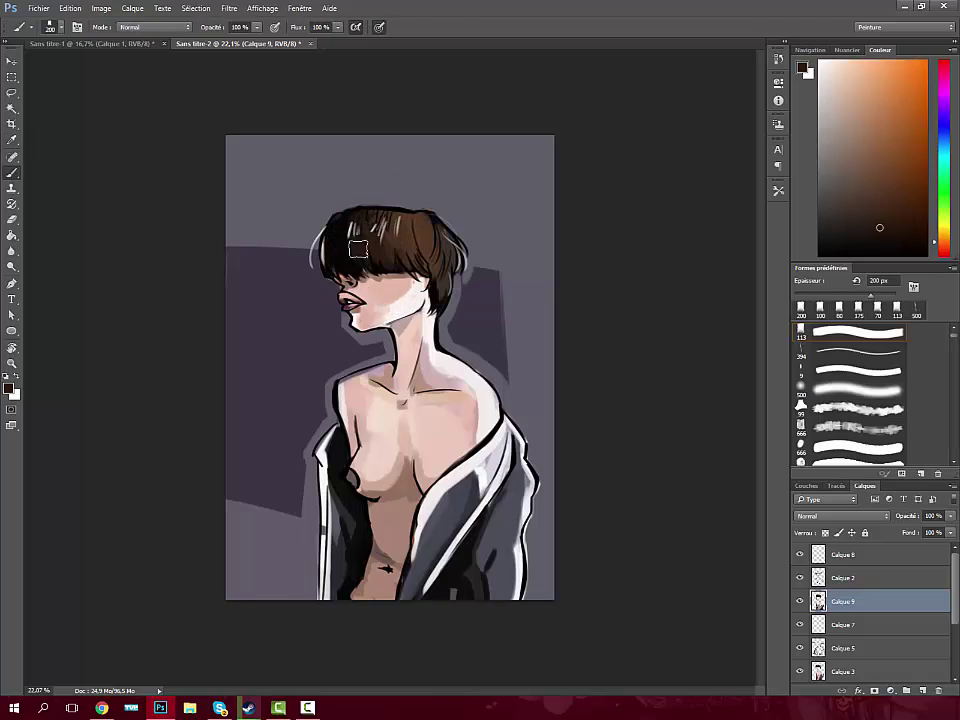
Step: Set white and a thin brush for hair highlights, moving between Calque 8 and Calque 9
key("x")
left_click(858, 351)
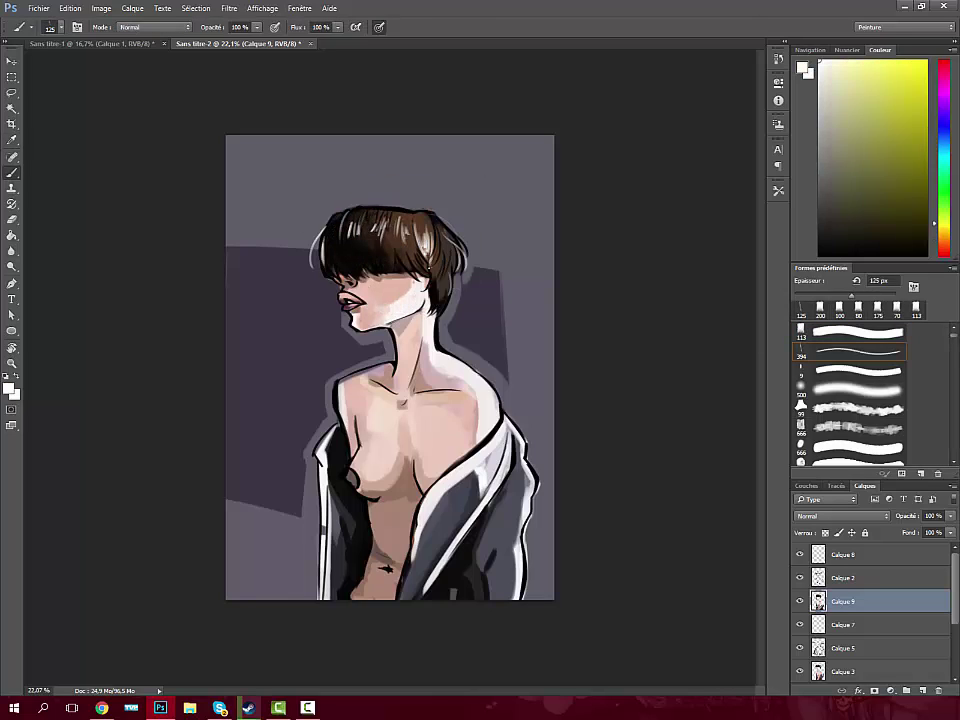
left_click(870, 554)
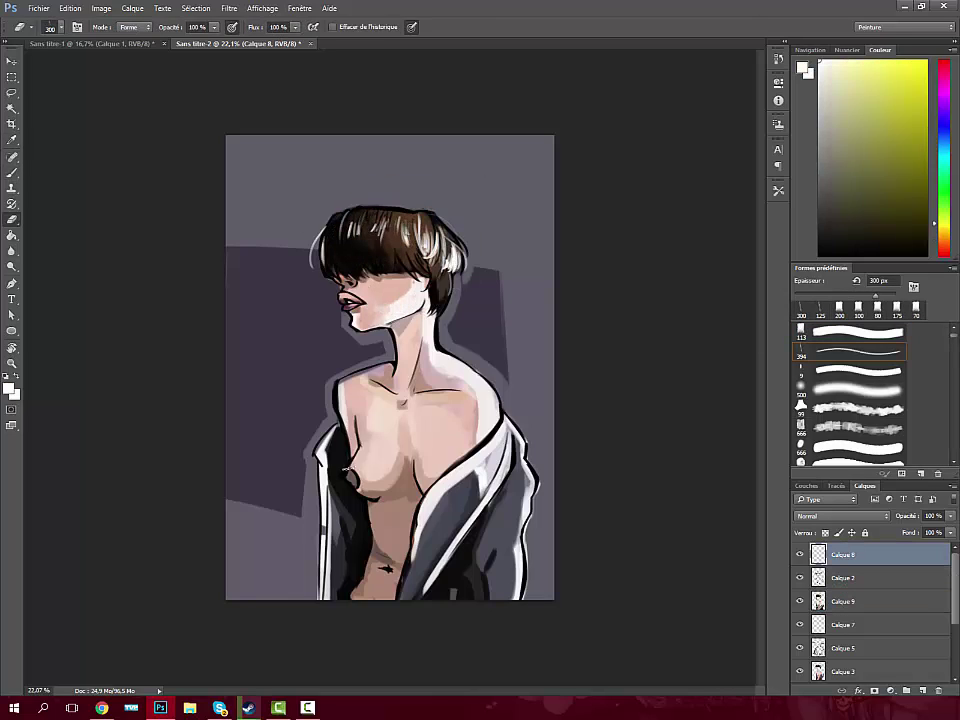
left_click(843, 601)
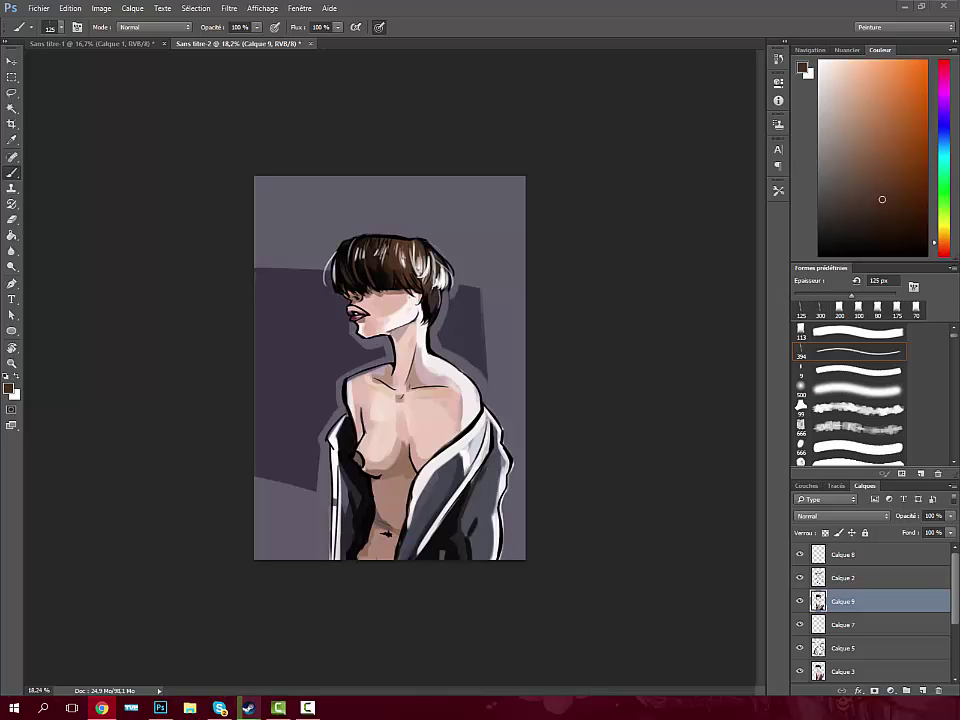
Step: Select Calque 8 and reset the painting colour to black for the signature
left_click(860, 554)
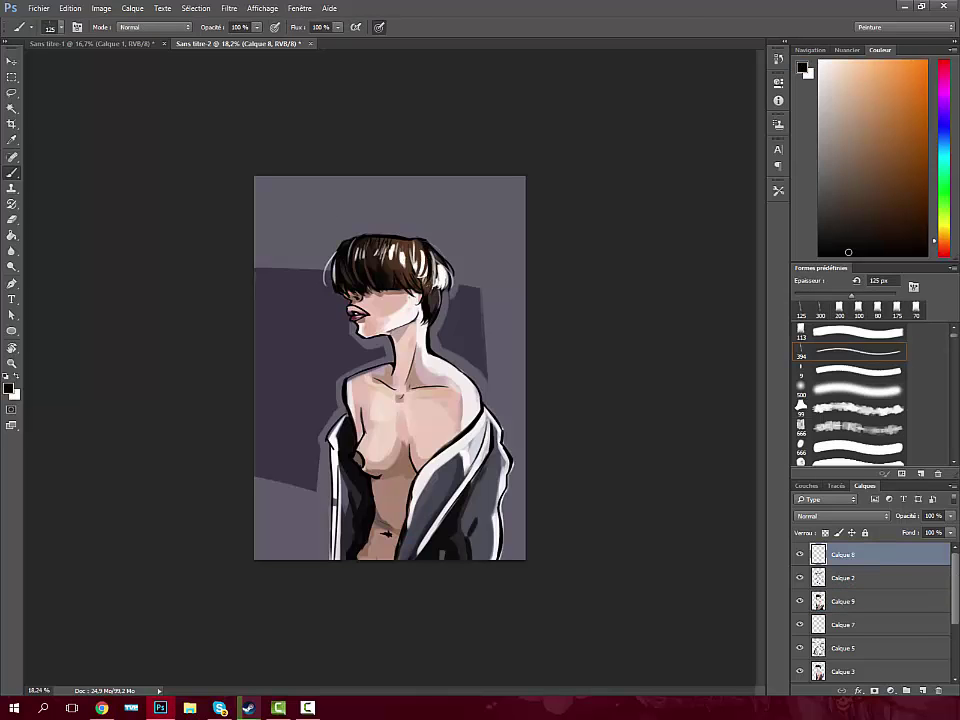
key("d")
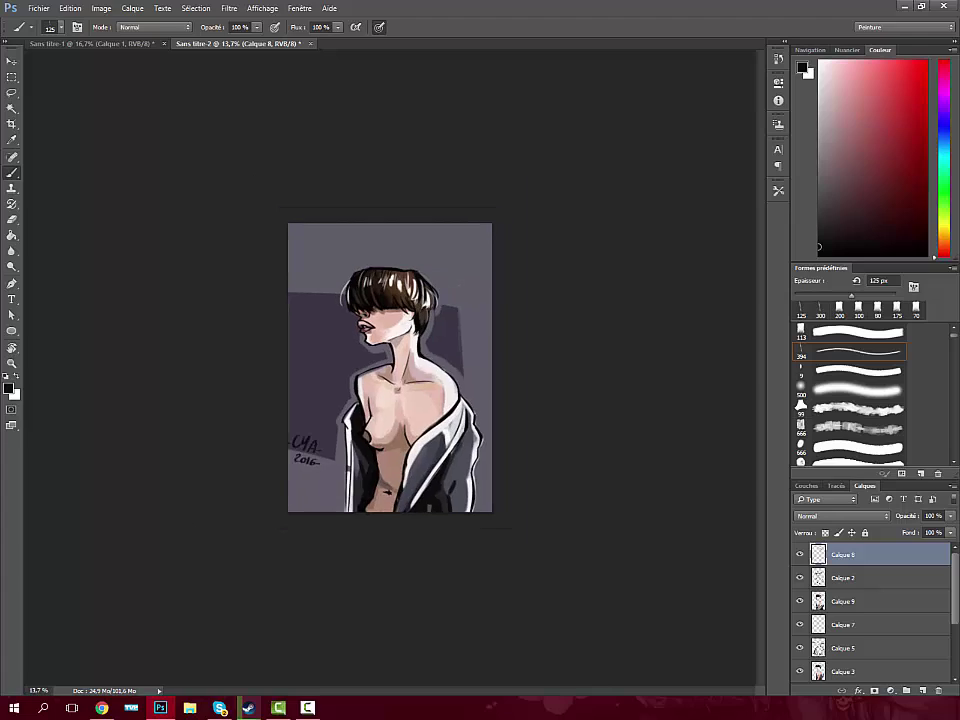